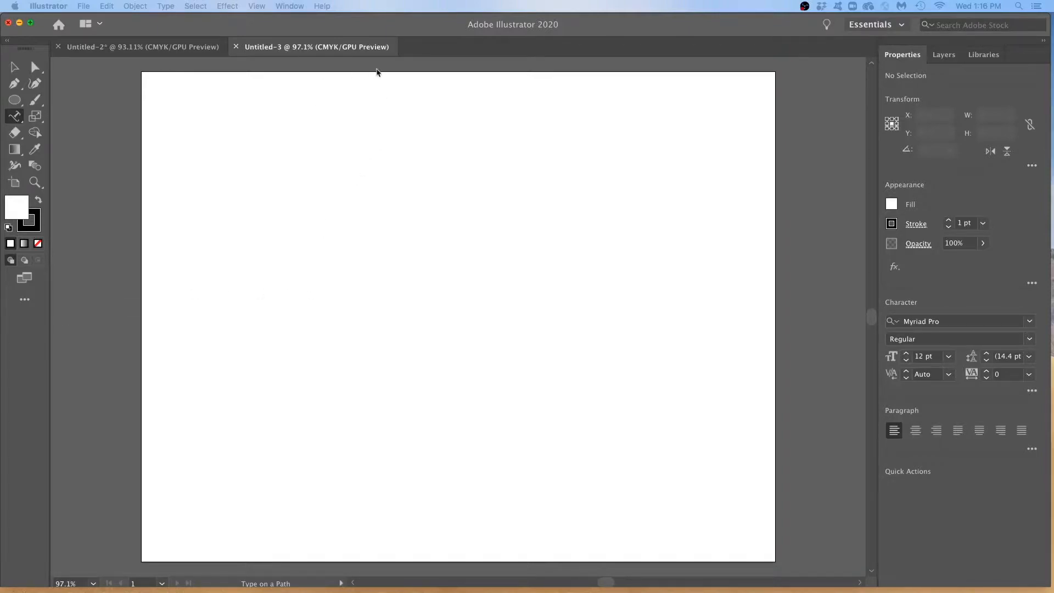
Draw a 6 in by 6 in circle and move it to about the middle of the artboard
click(15, 100)
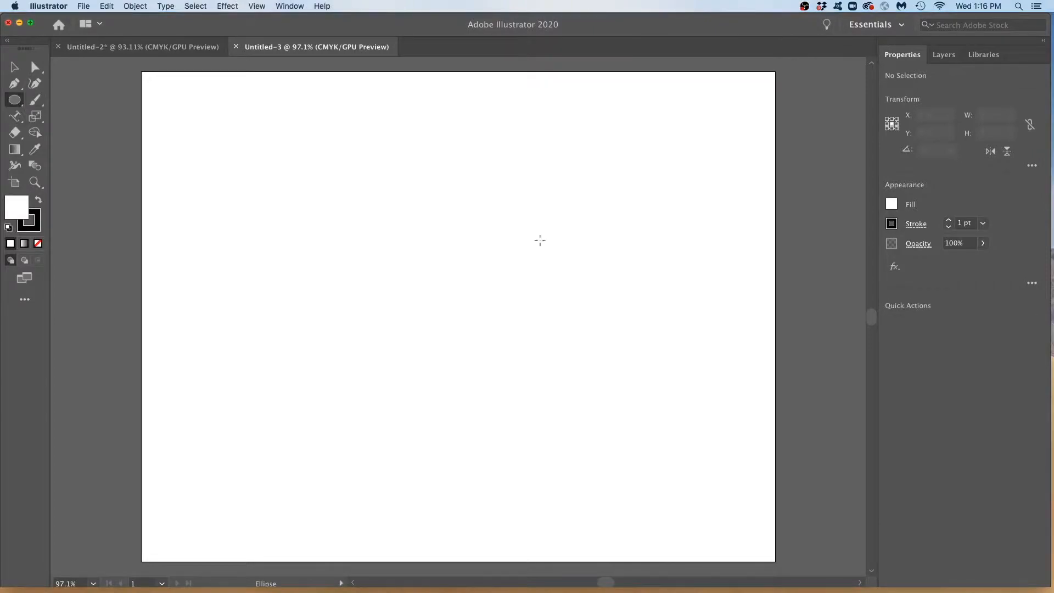
click(448, 248)
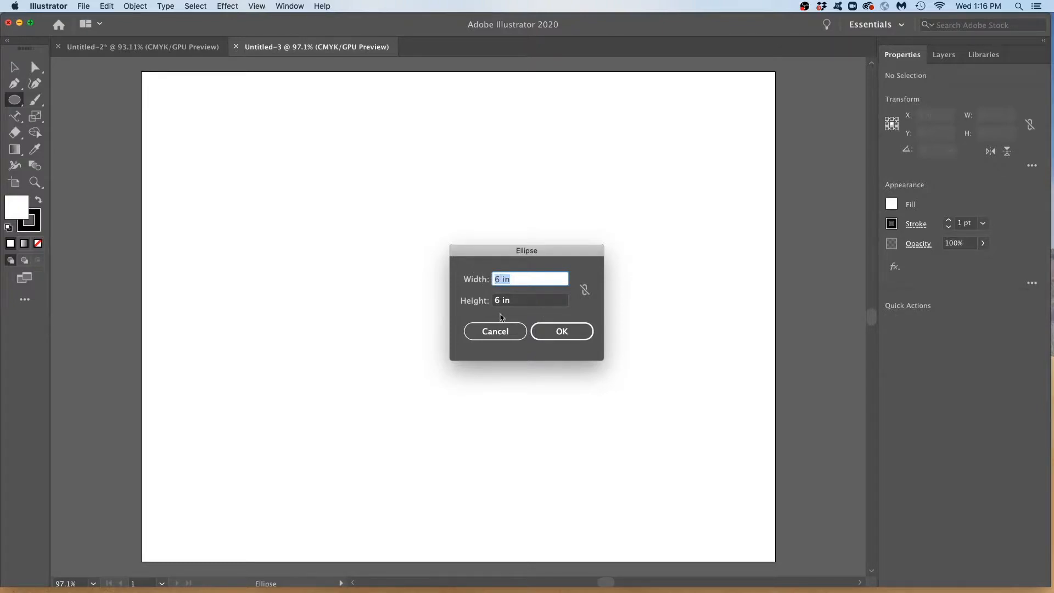
click(559, 331)
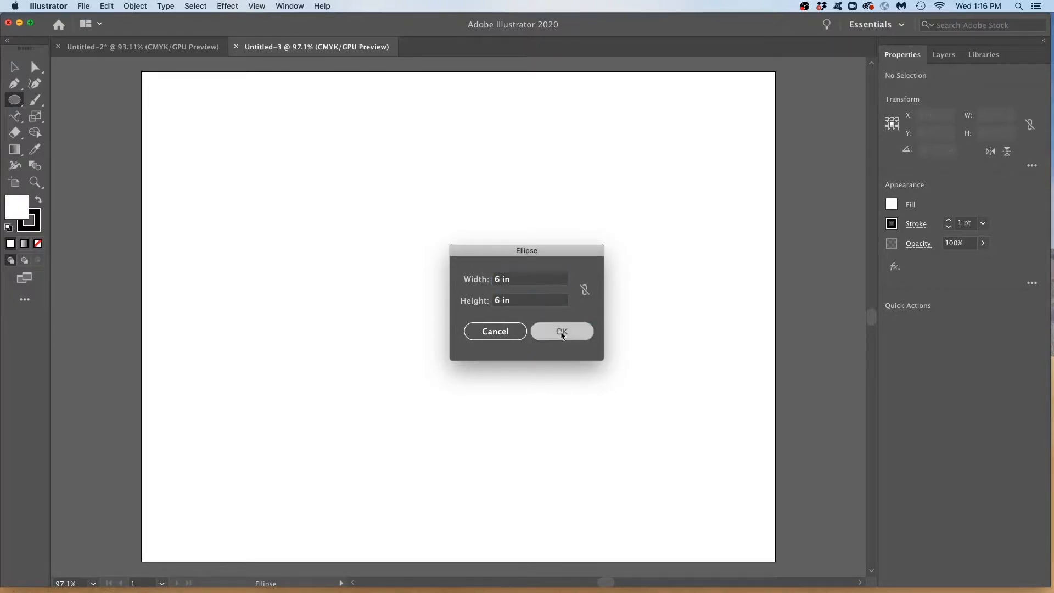
click(14, 67)
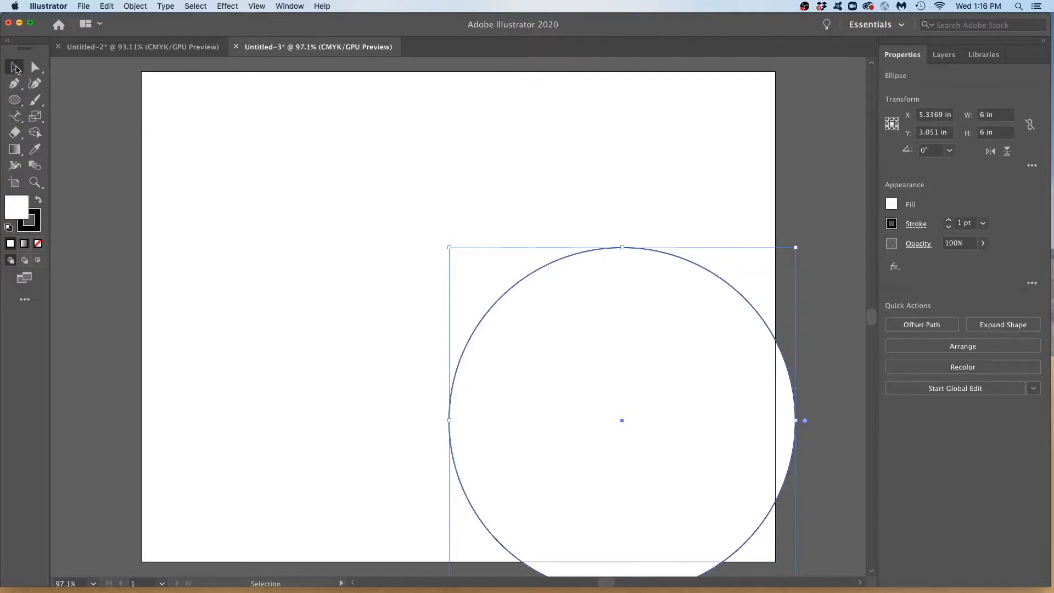
drag(658, 333, 549, 251)
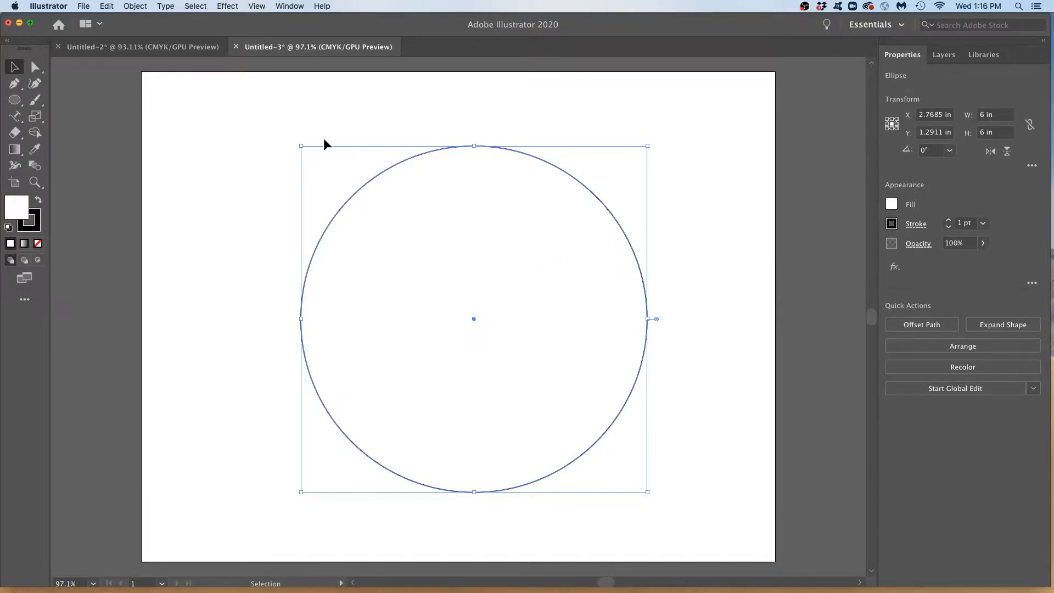
Place type on the circle's path starting at its top, replacing the placeholder text with tab-separated numbers 1 to 31
click(15, 117)
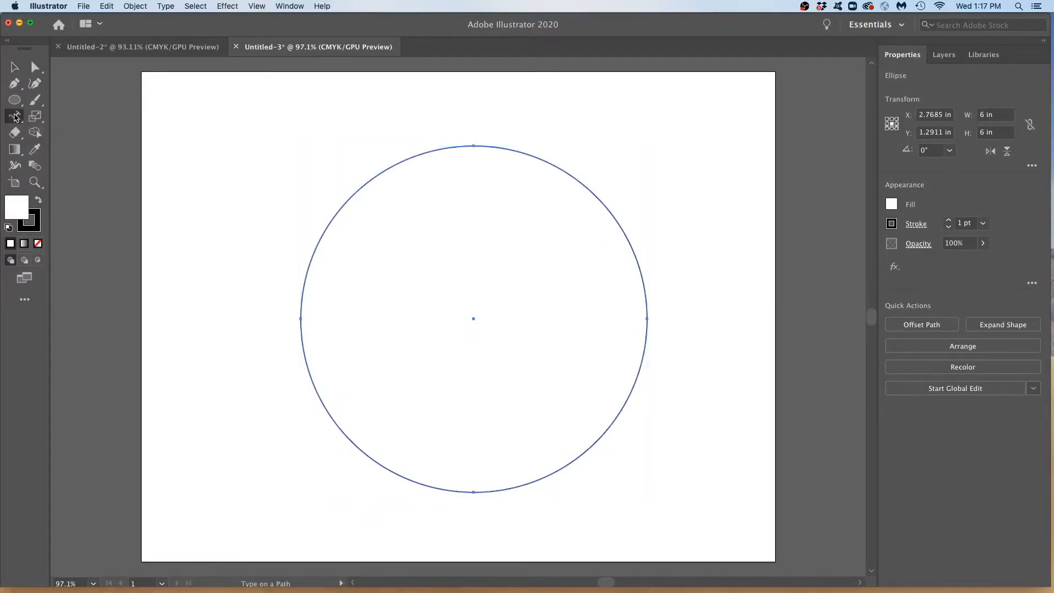
click(472, 143)
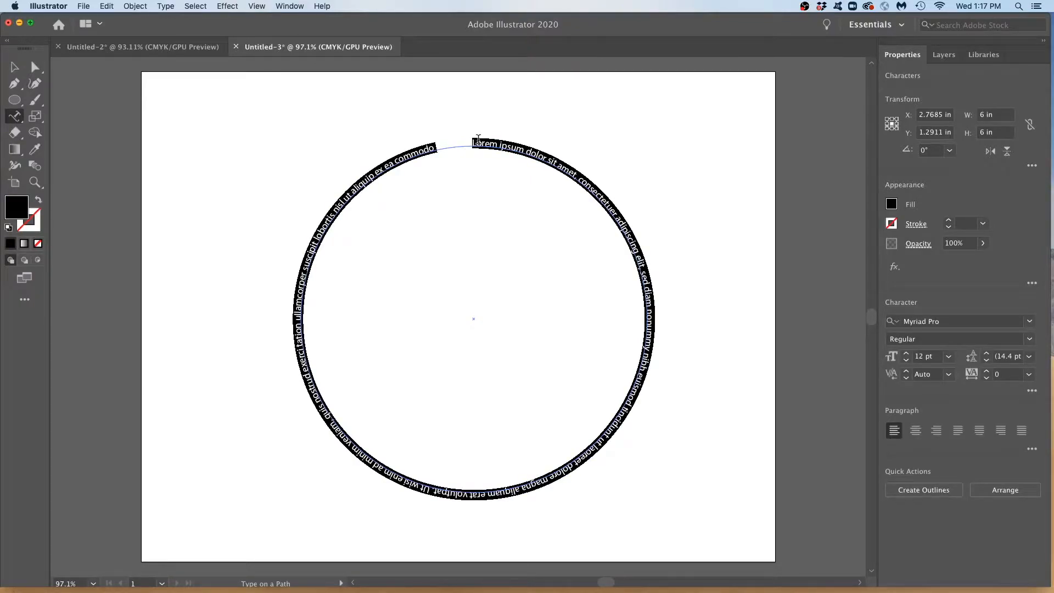
key(BackSpace)
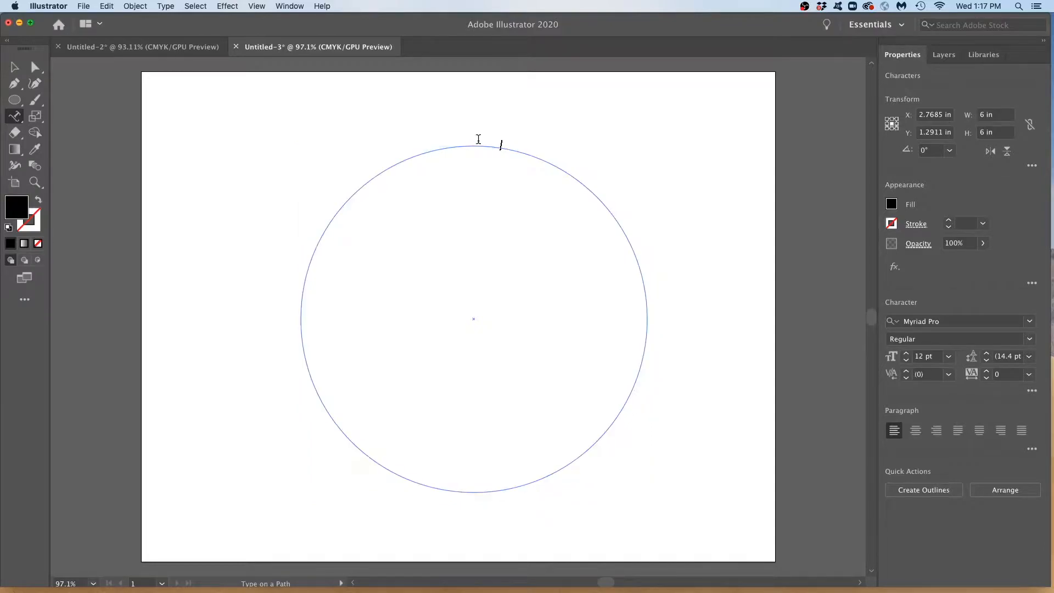
text(1 2 3 4 5 6 7 8 9 10 11 12 1)
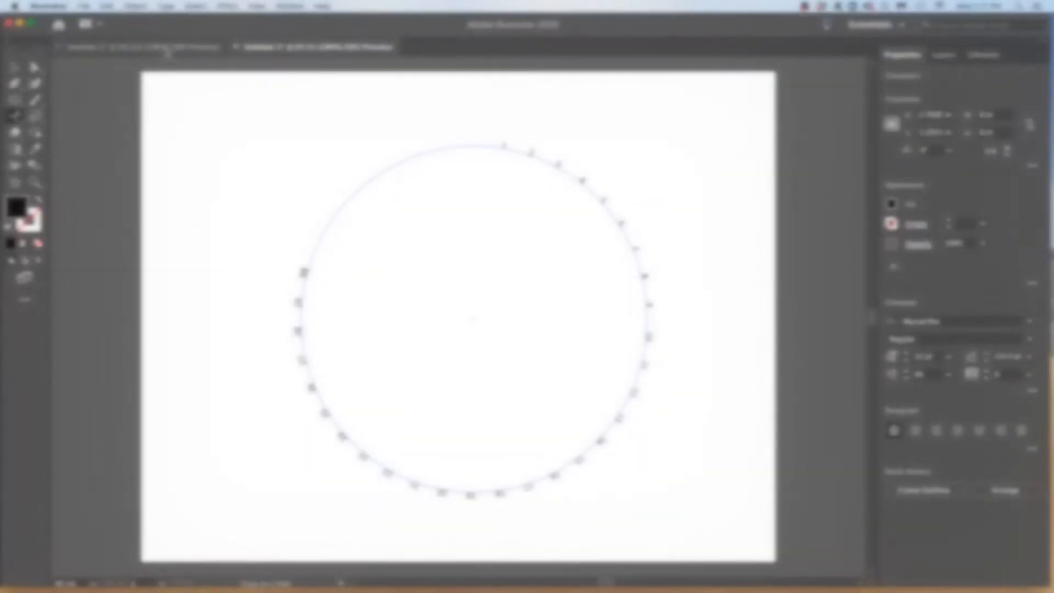
text(31)
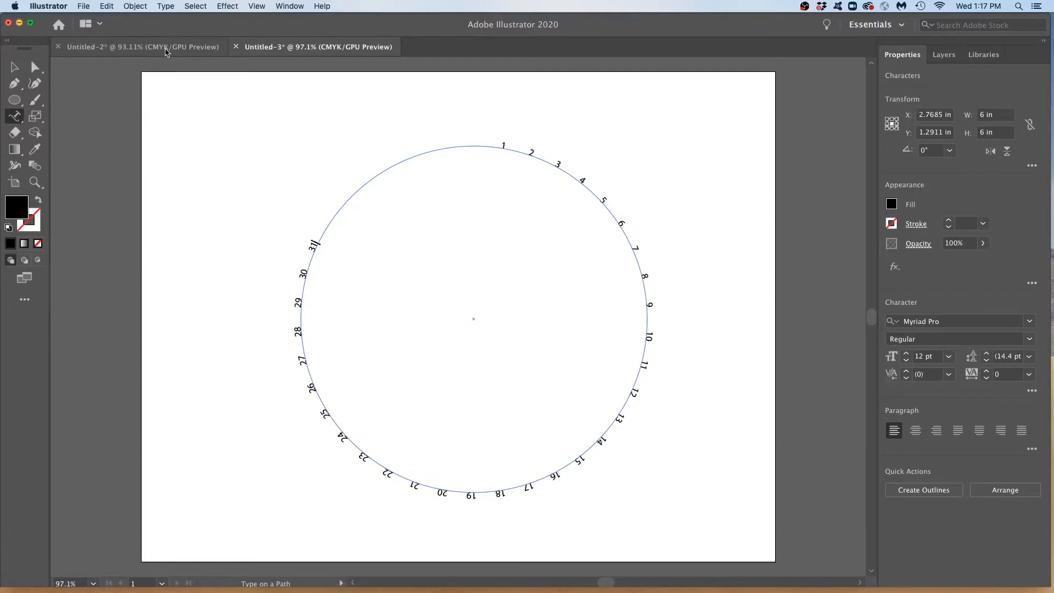
click(16, 69)
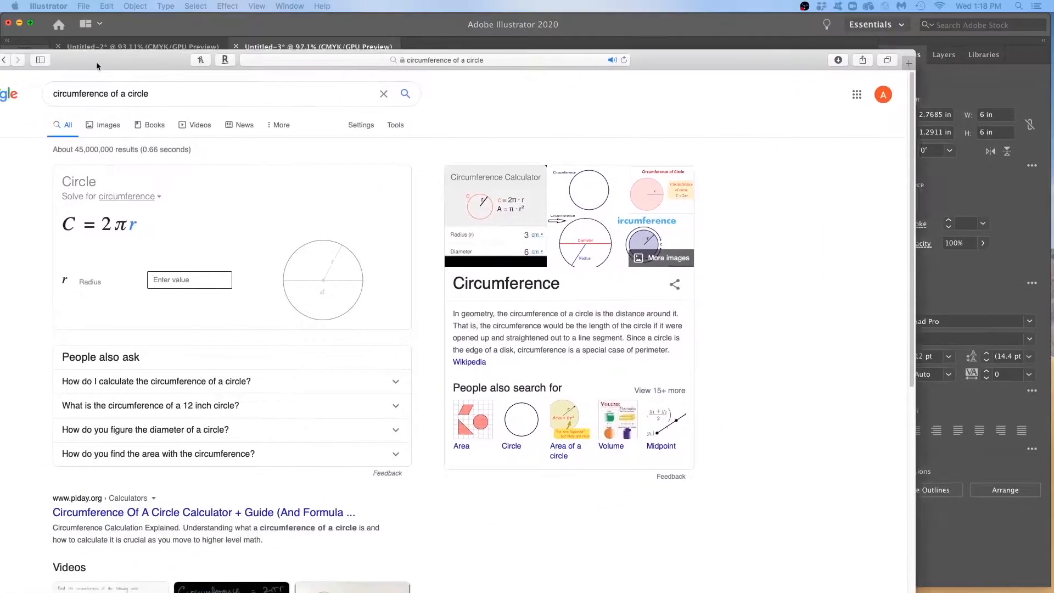
In the browser's circle calculator, compute the circumference for a radius of 3, then minimize the browser window
drag(111, 60, 134, 62)
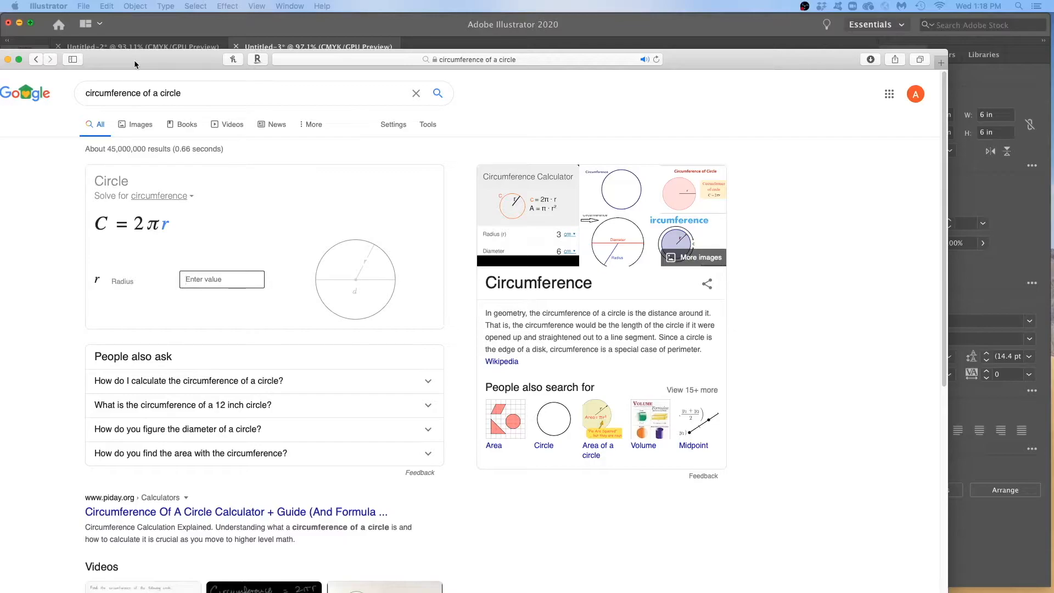
double_click(134, 60)
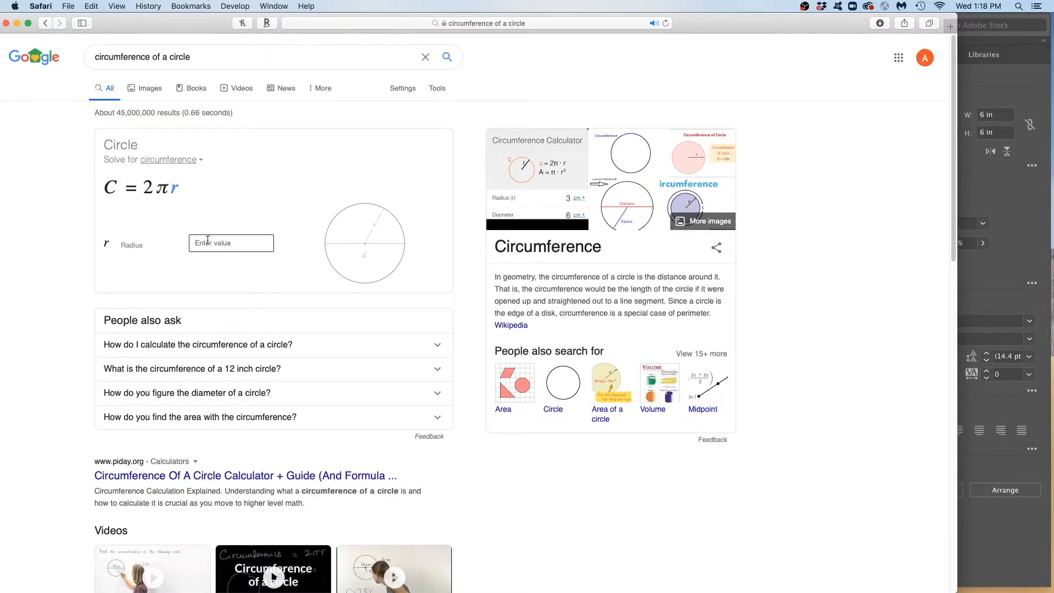
click(208, 240)
text(3)
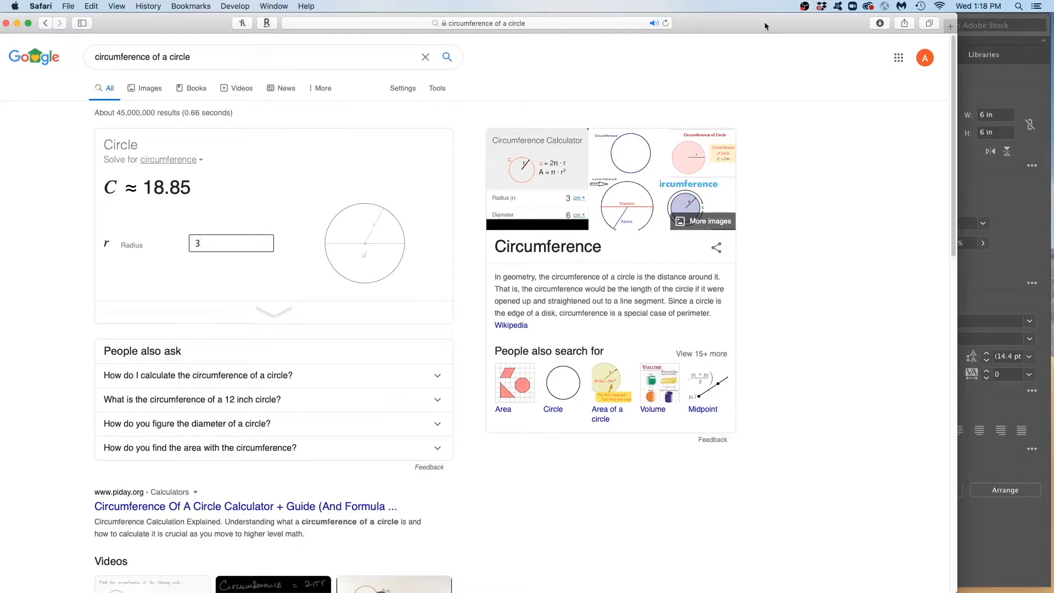
key(super+m)
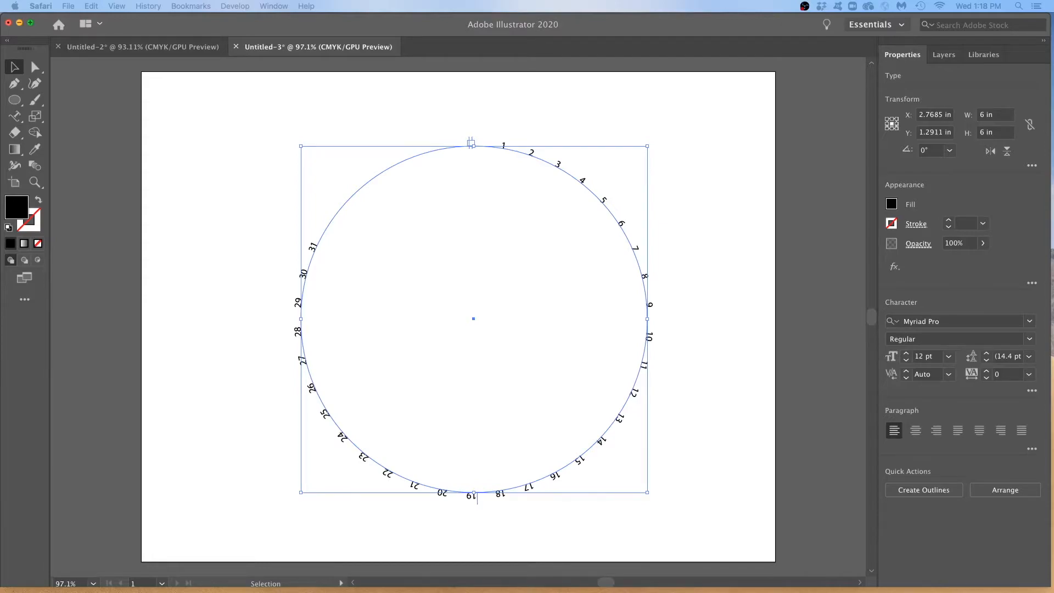
Switch to Calculator, divide 18.85 by 31 to find the number spacing, and move the calculator out of the way
key(super+Tab)
click(216, 260)
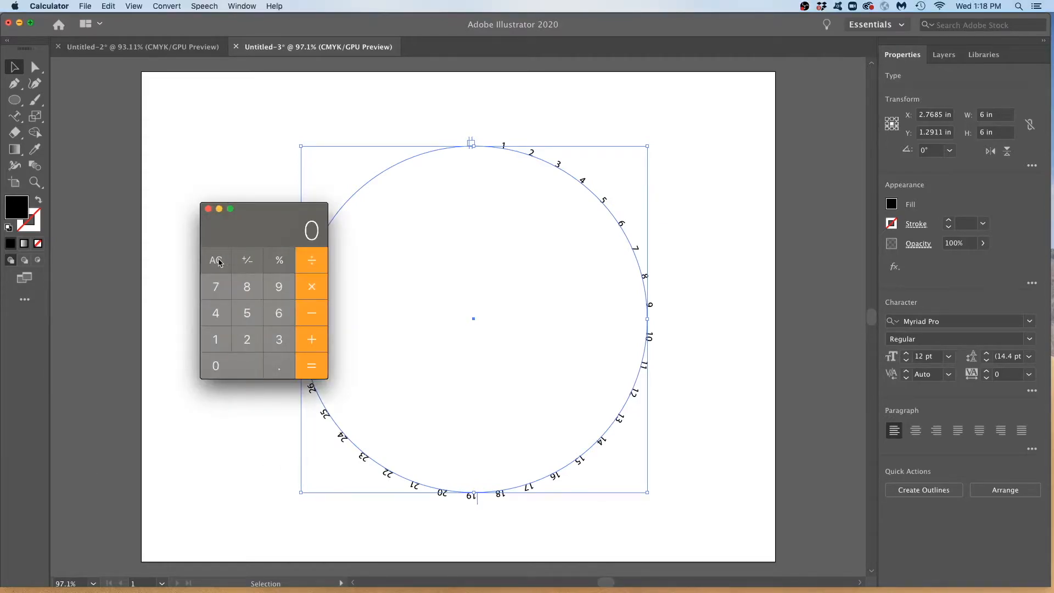
text(18.85)
key(slash)
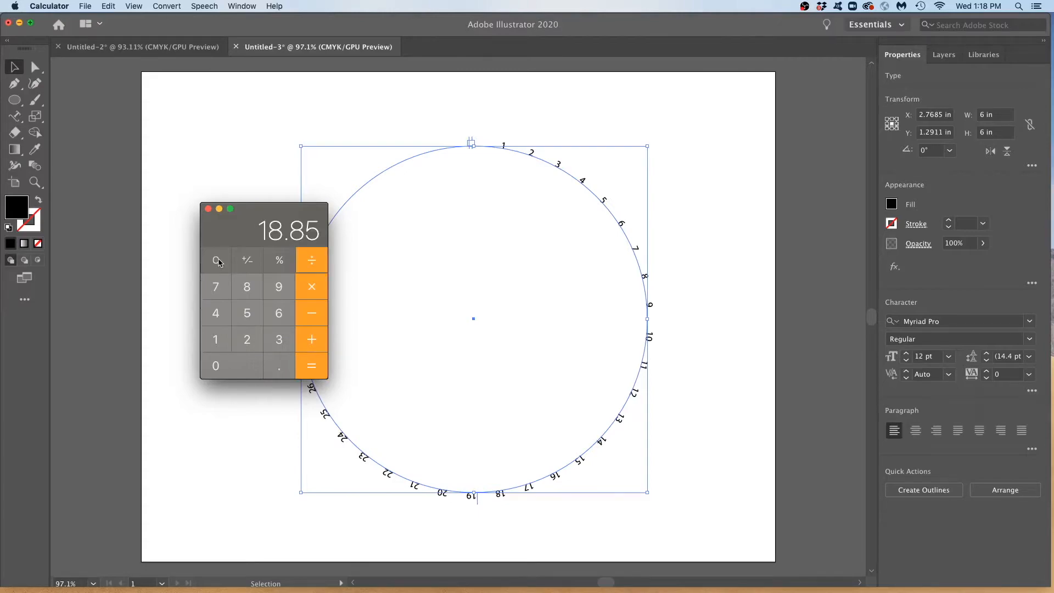
text(31)
key(Return)
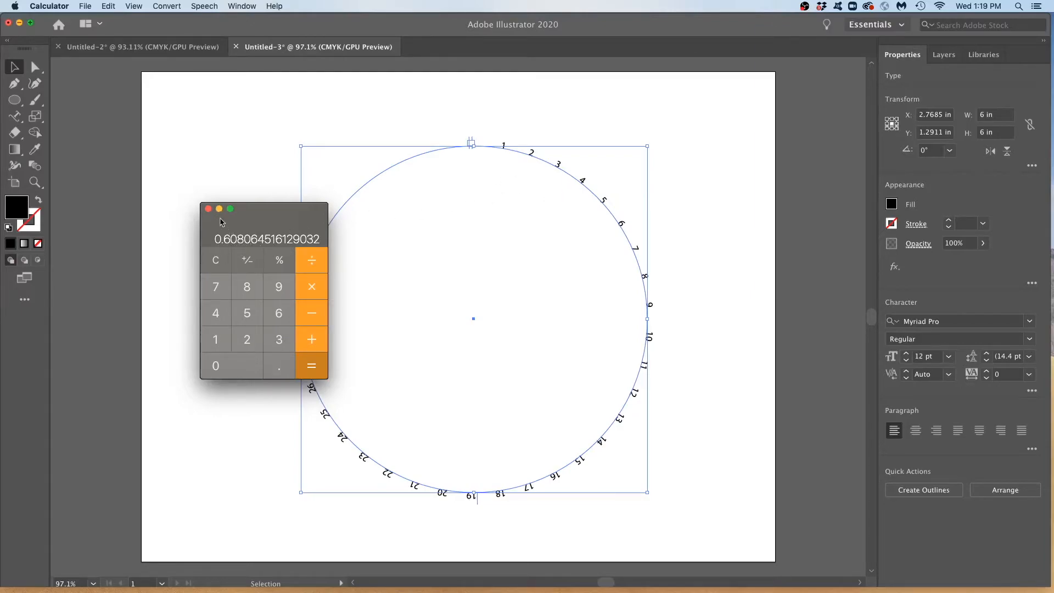
drag(270, 217, 1, 285)
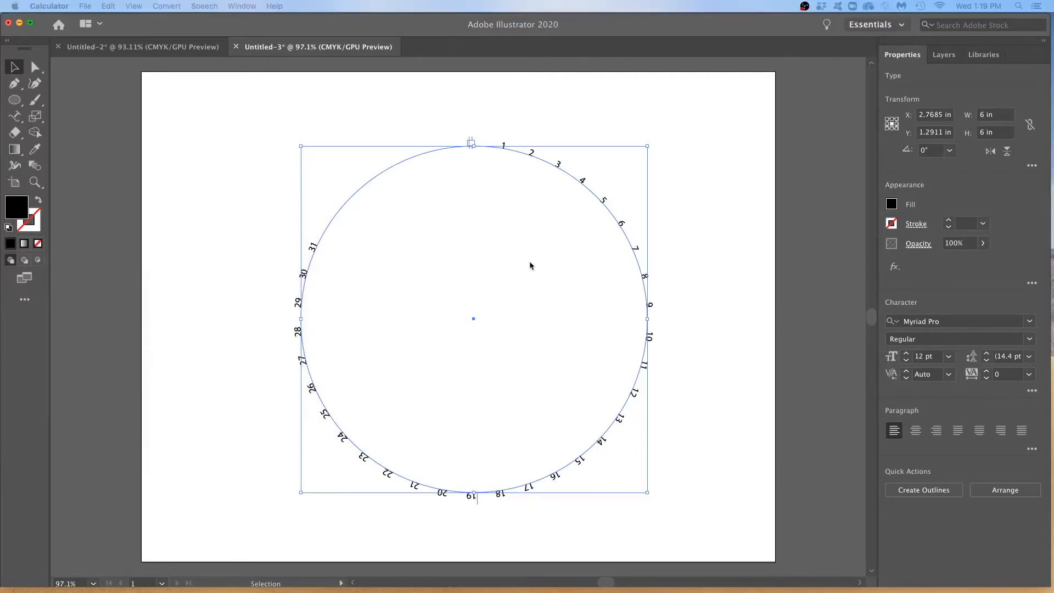
Back in Illustrator, select all the numbers on the circle and open the tab stop settings
click(536, 160)
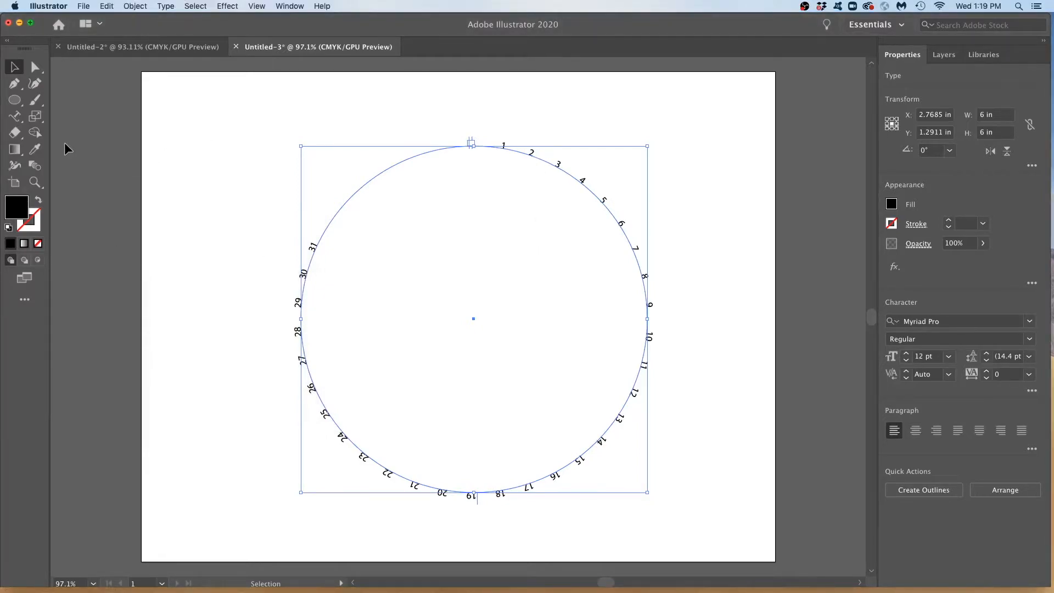
click(14, 116)
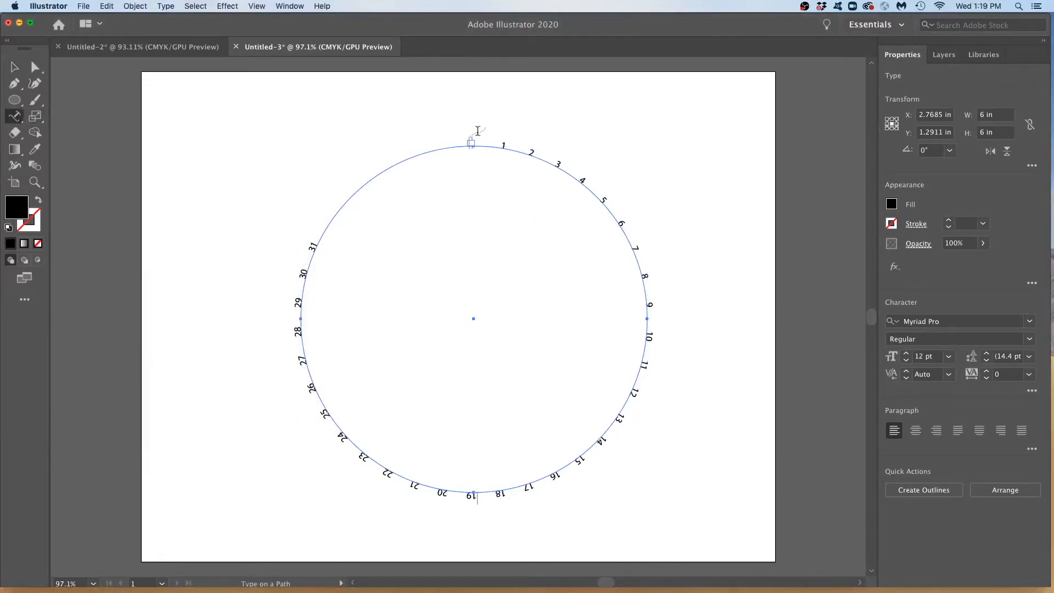
click(533, 152)
key(super+a)
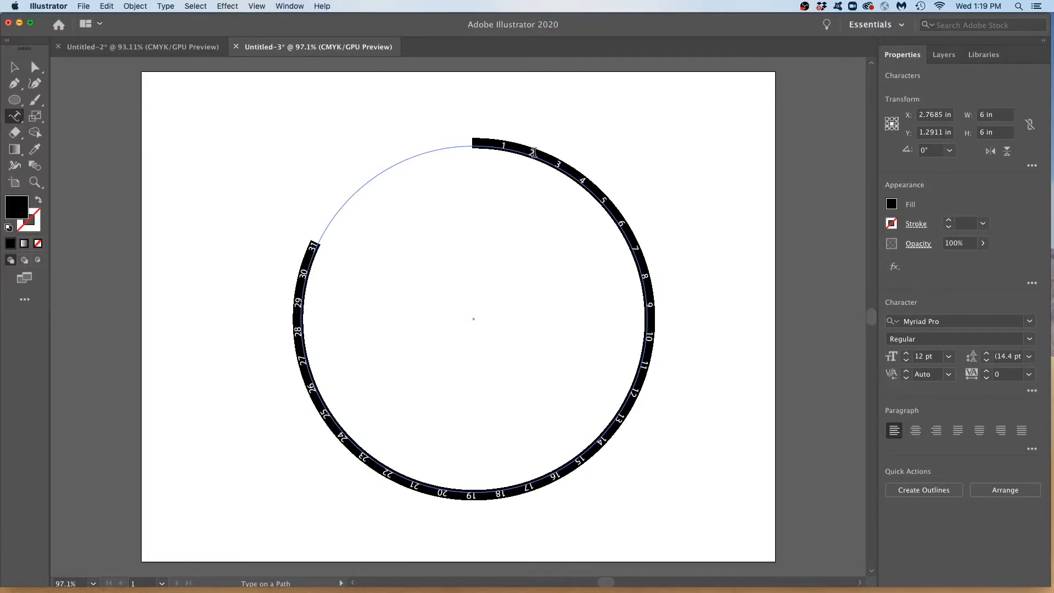
click(164, 6)
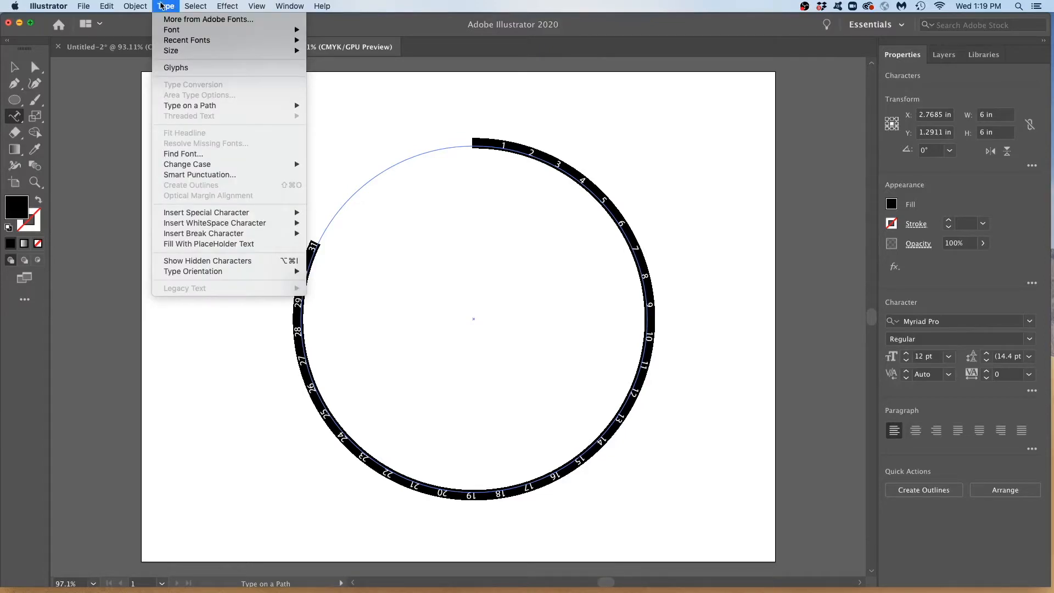
mouse_move(225, 11)
mouse_move(256, 7)
mouse_move(135, 6)
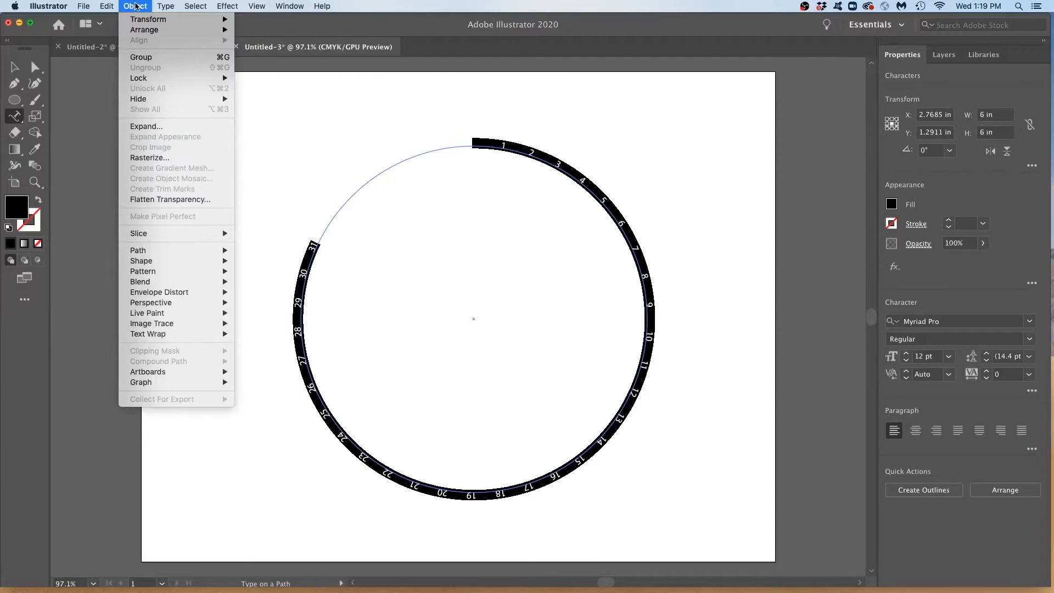
mouse_move(289, 6)
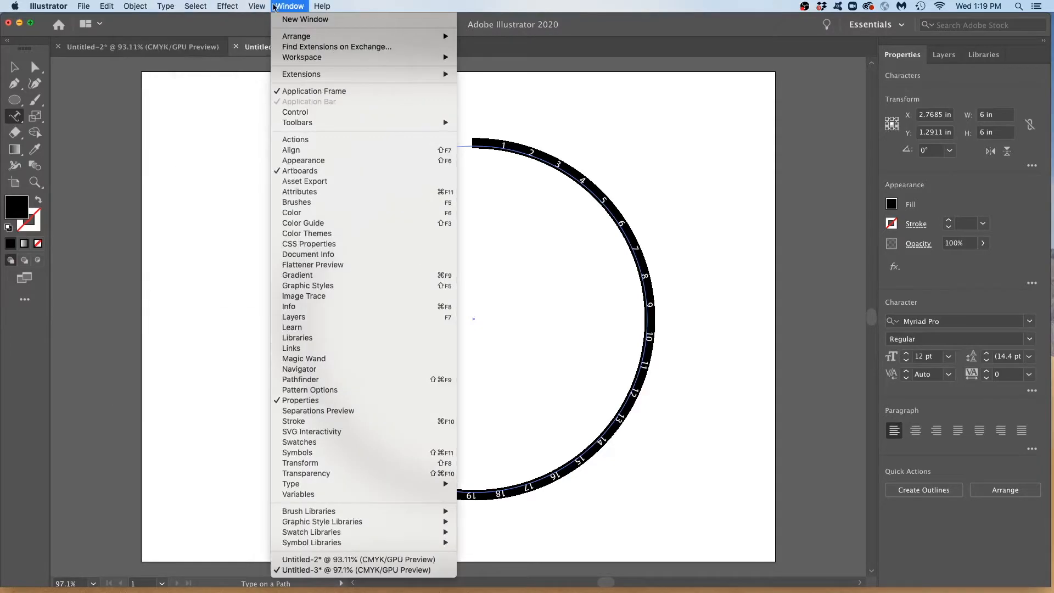
mouse_move(312, 485)
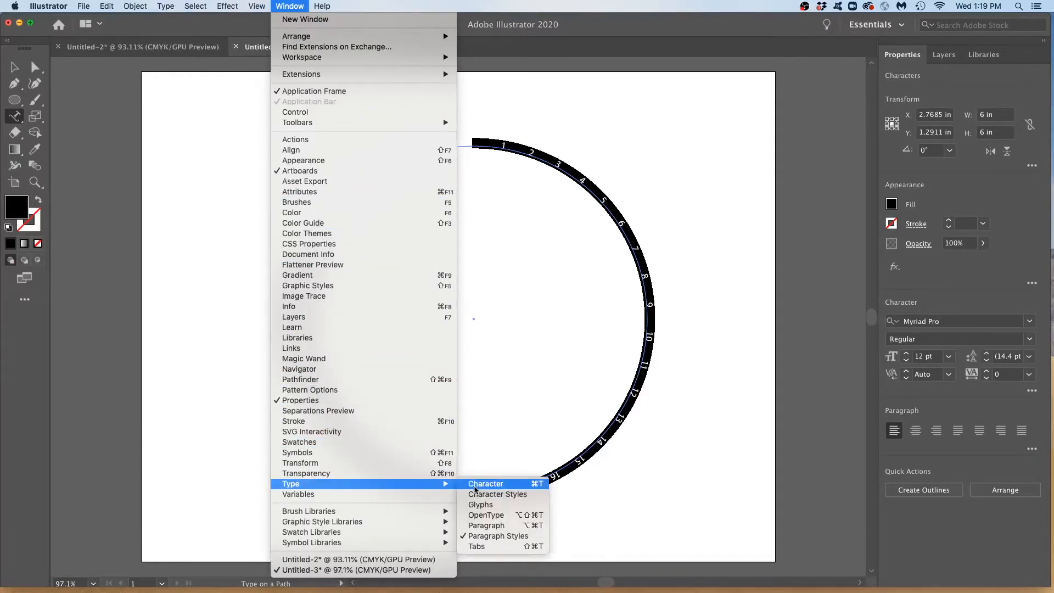
click(505, 549)
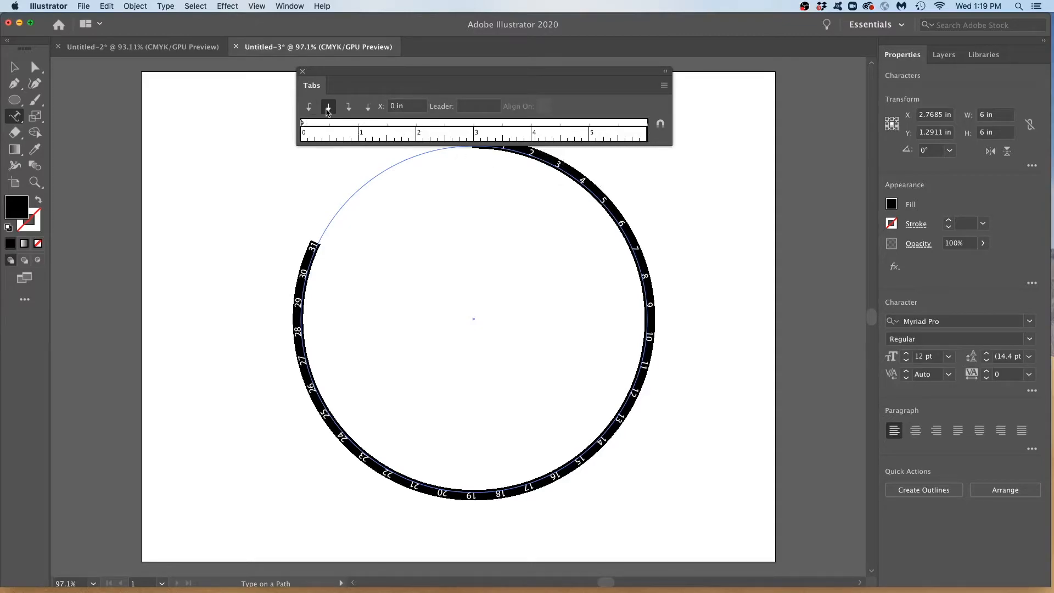
Add a center-justified tab stop at .608 in to the numbers, repeat it along the path, and deselect the text
click(408, 106)
text(.608)
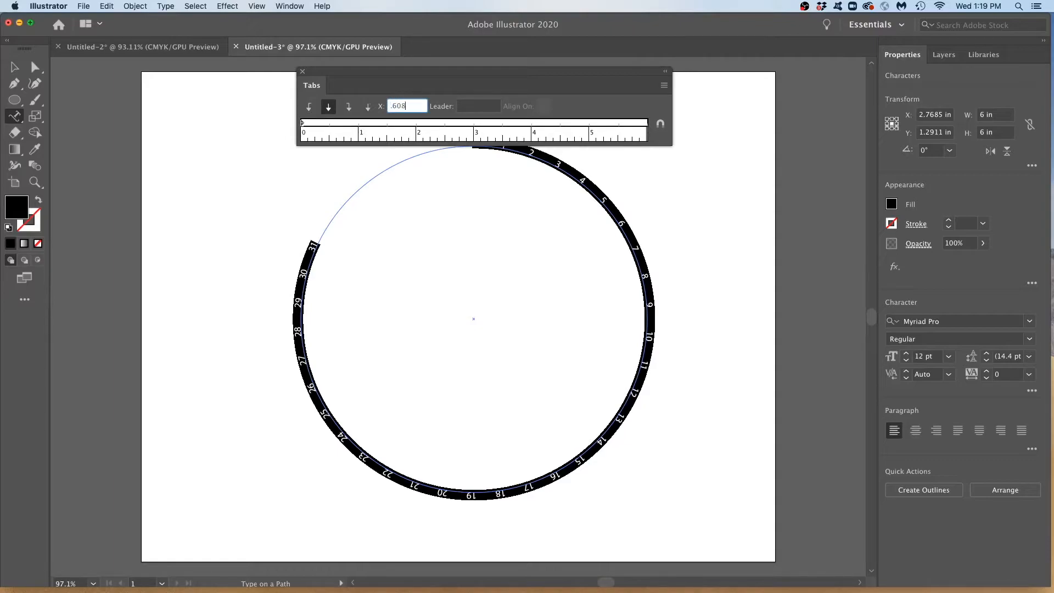
key(Return)
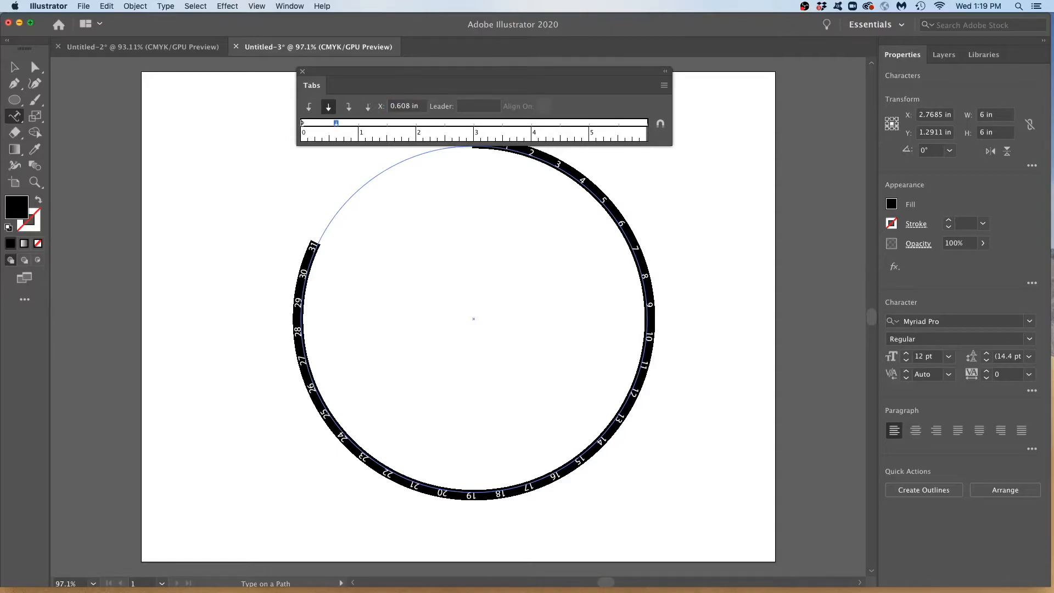
click(663, 86)
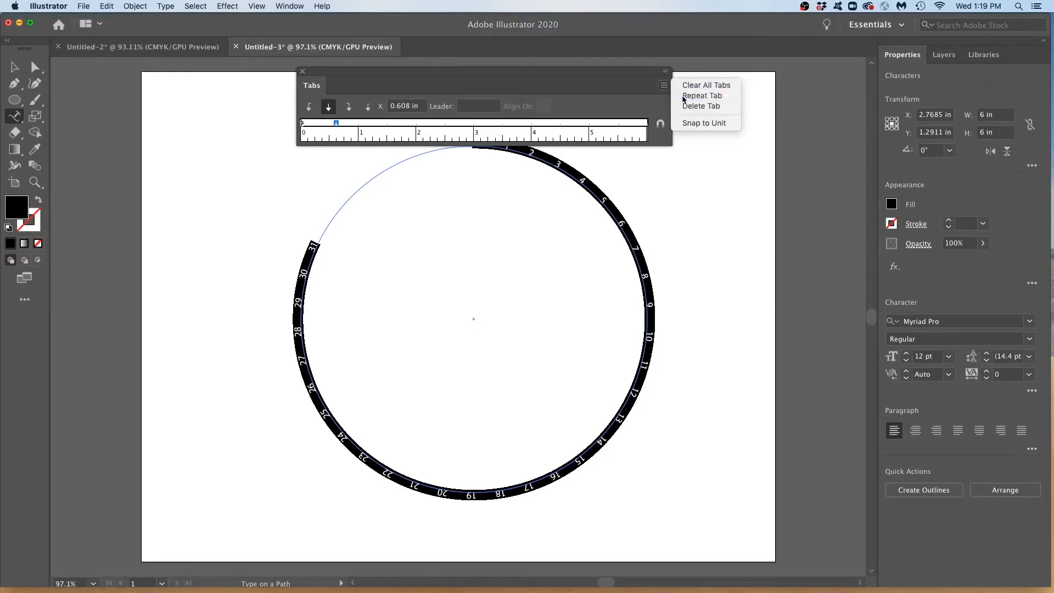
click(683, 95)
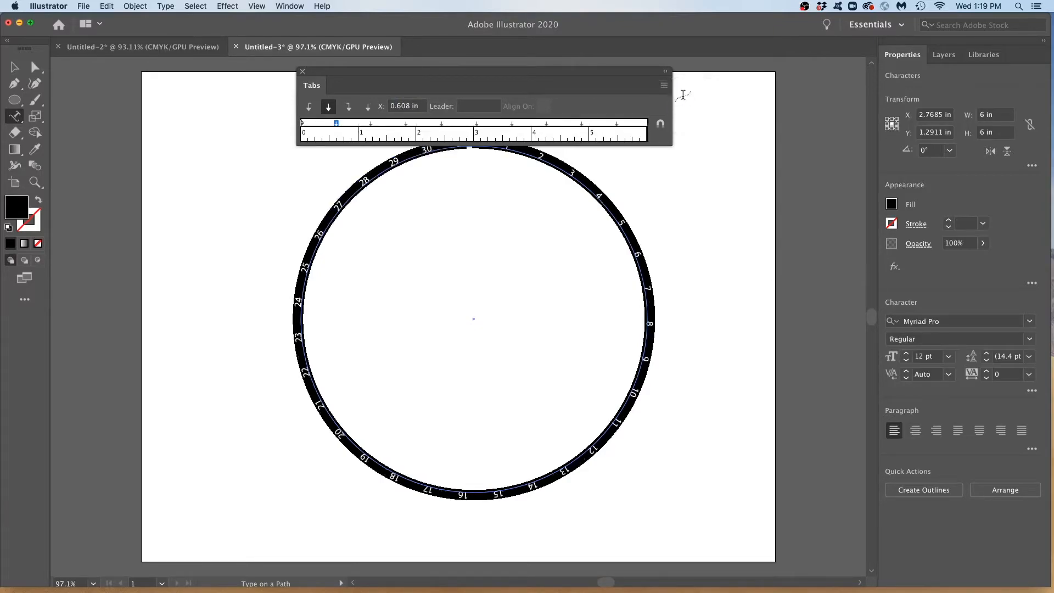
click(301, 71)
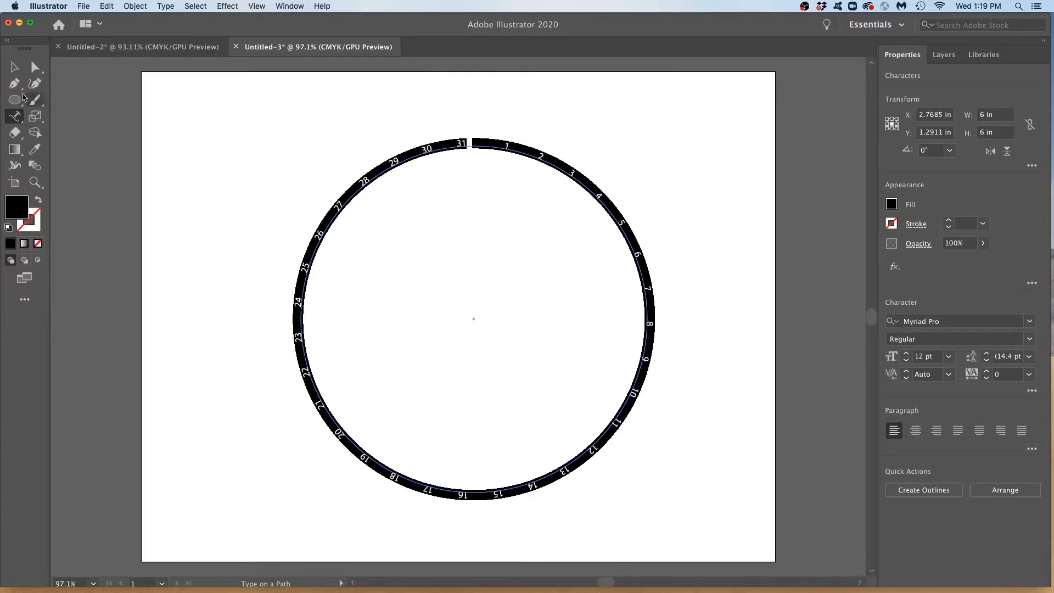
click(15, 67)
click(564, 136)
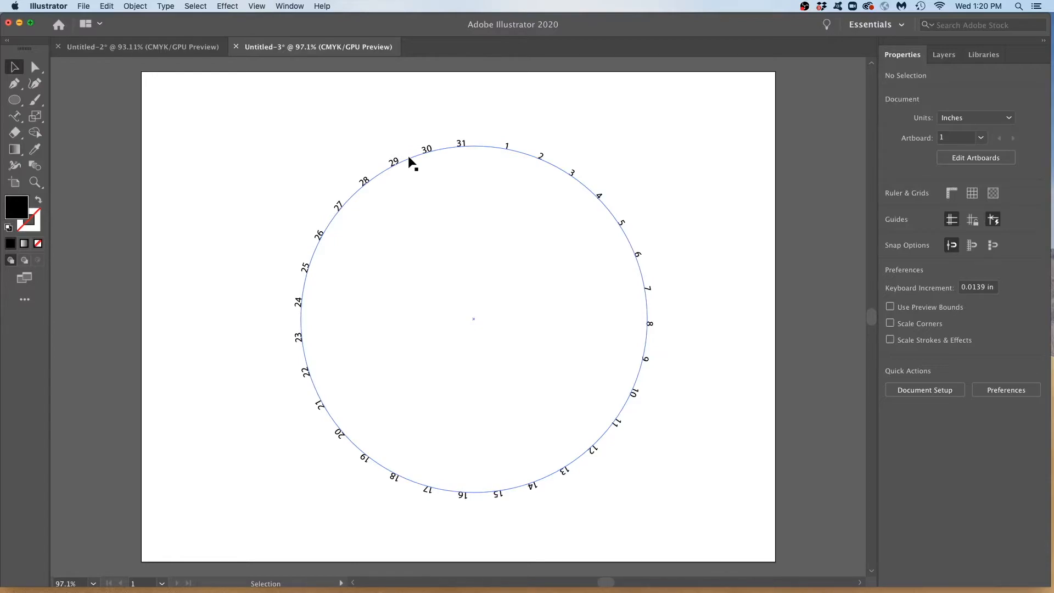
Create a paragraph style named dates from all the numbers on the circle, and deselect the text
triple_click(460, 142)
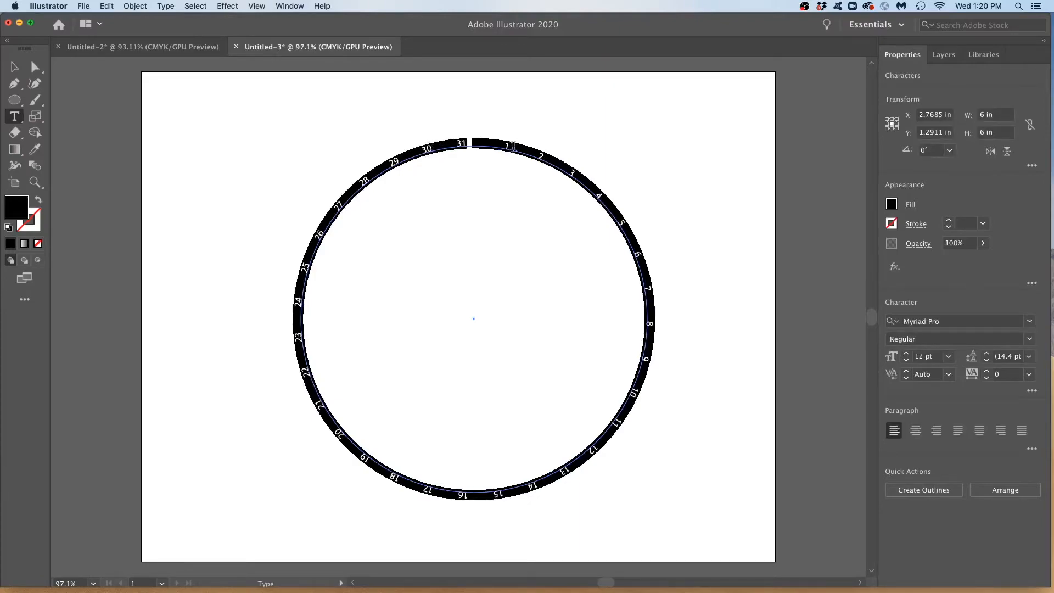
click(302, 7)
mouse_move(426, 487)
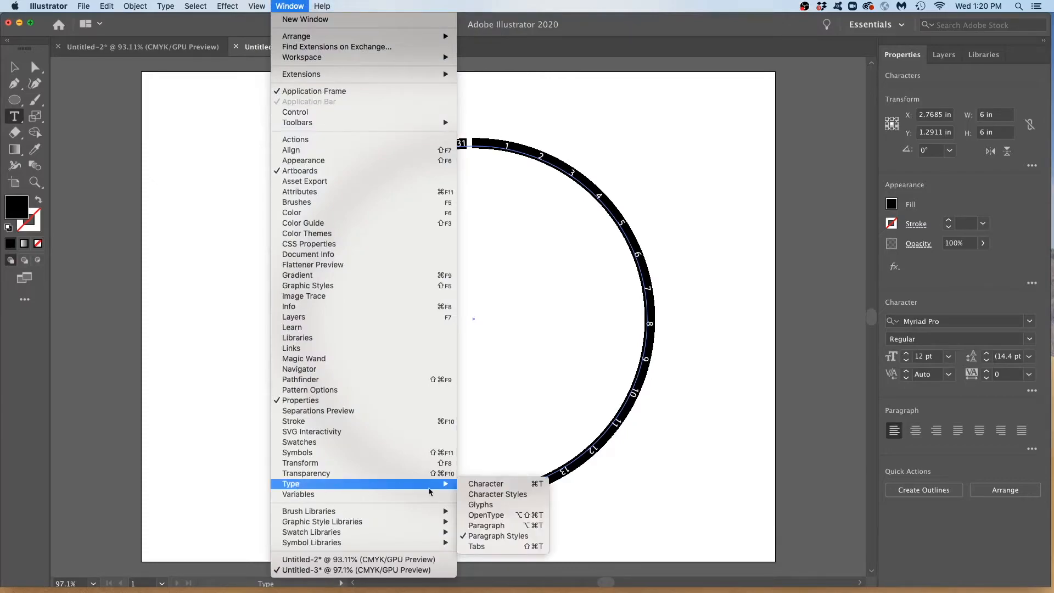
click(504, 536)
drag(559, 186, 754, 108)
click(816, 273)
double_click(722, 156)
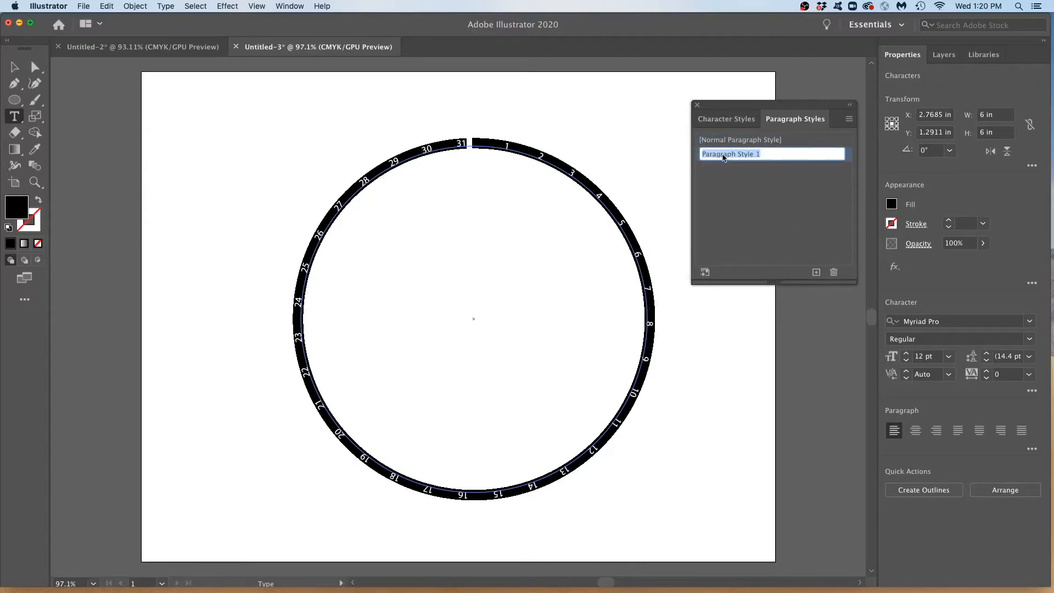
text(dates)
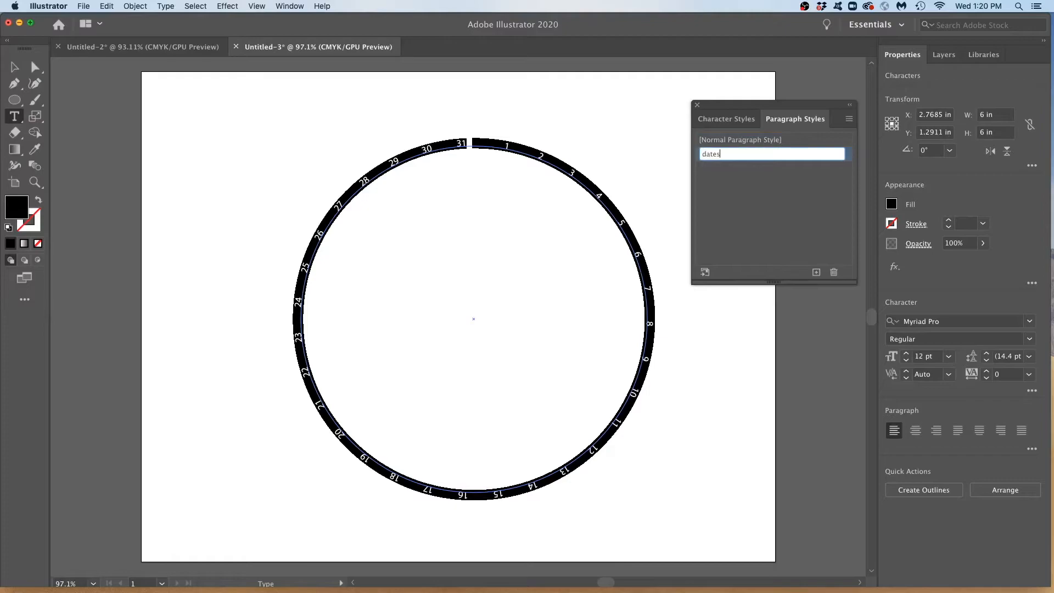
key(Return)
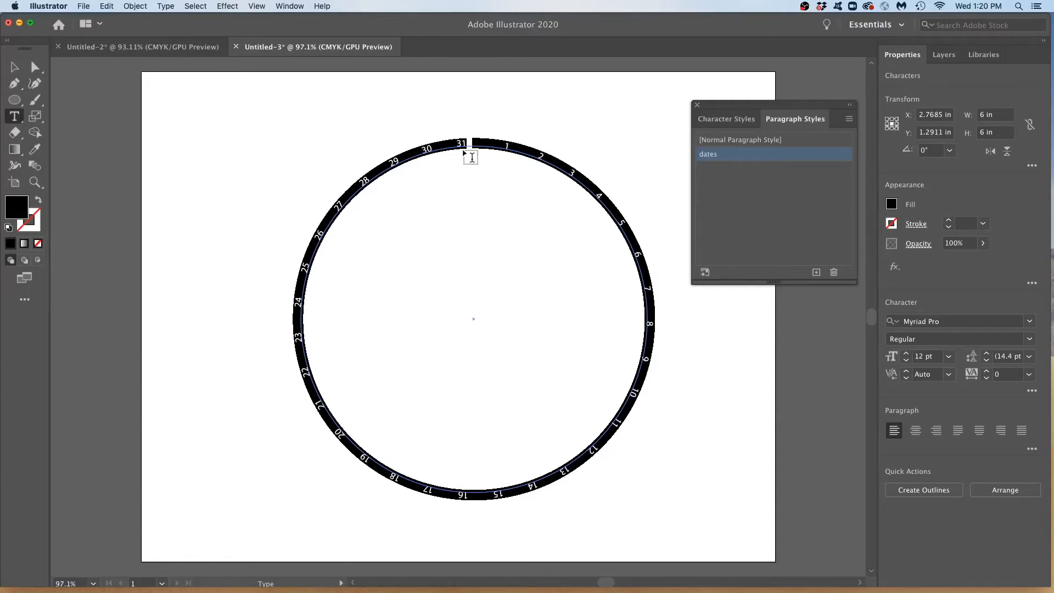
click(17, 67)
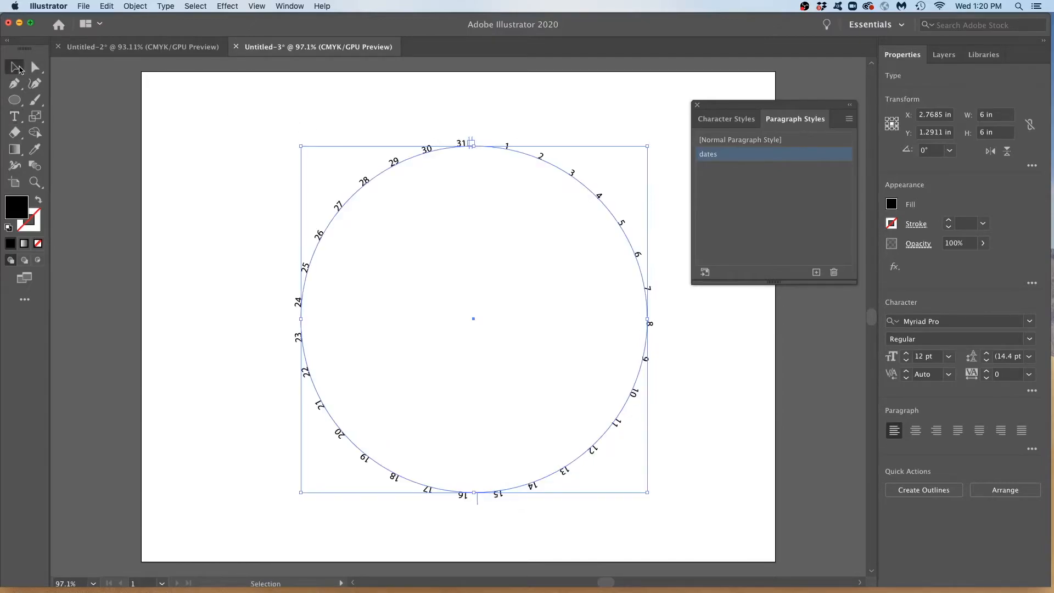
click(324, 108)
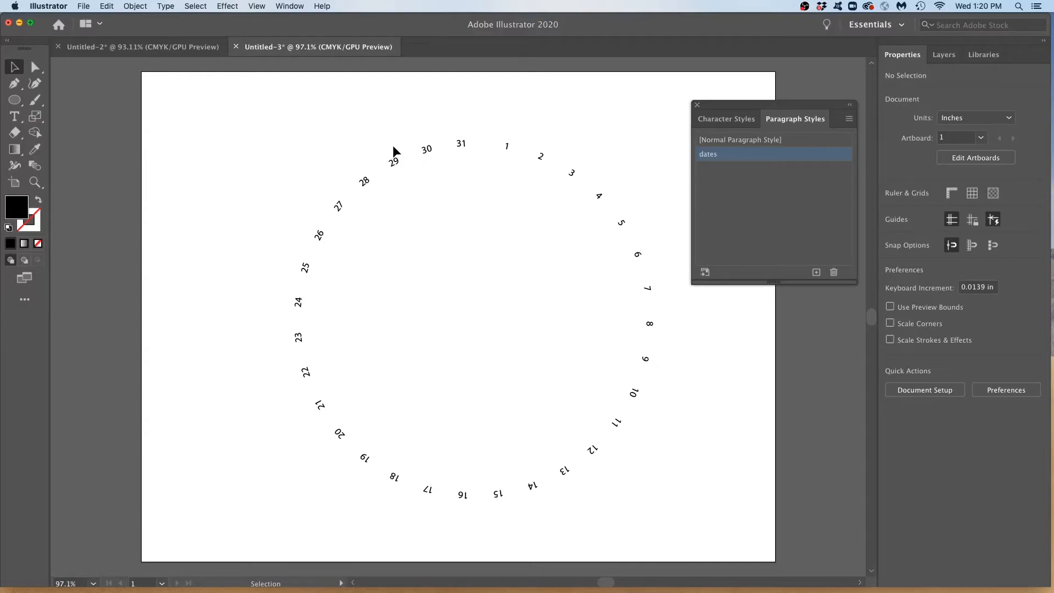
Duplicate the circle of numbers in place
click(429, 154)
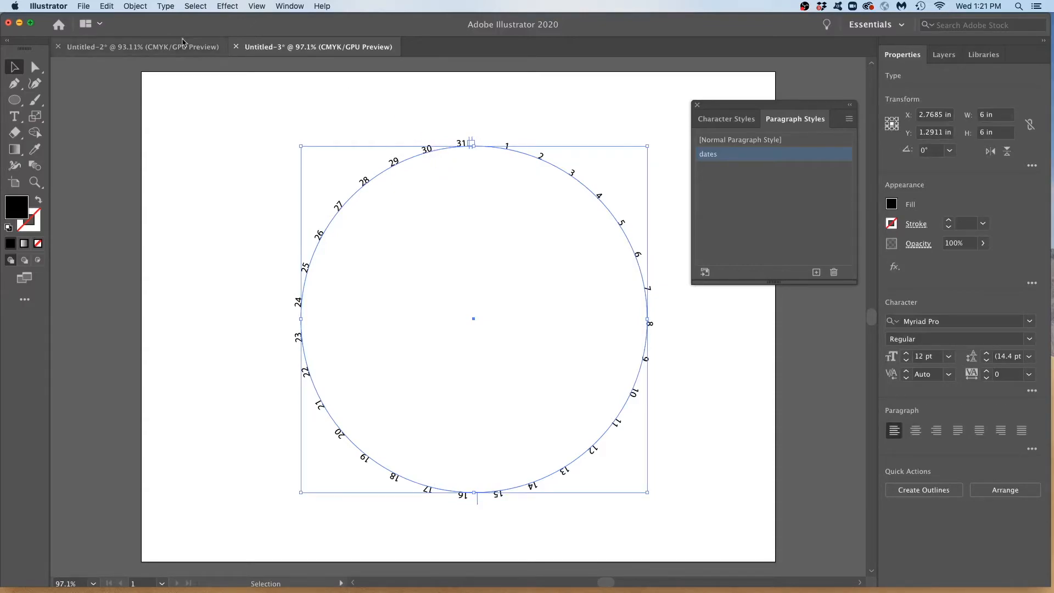
click(108, 6)
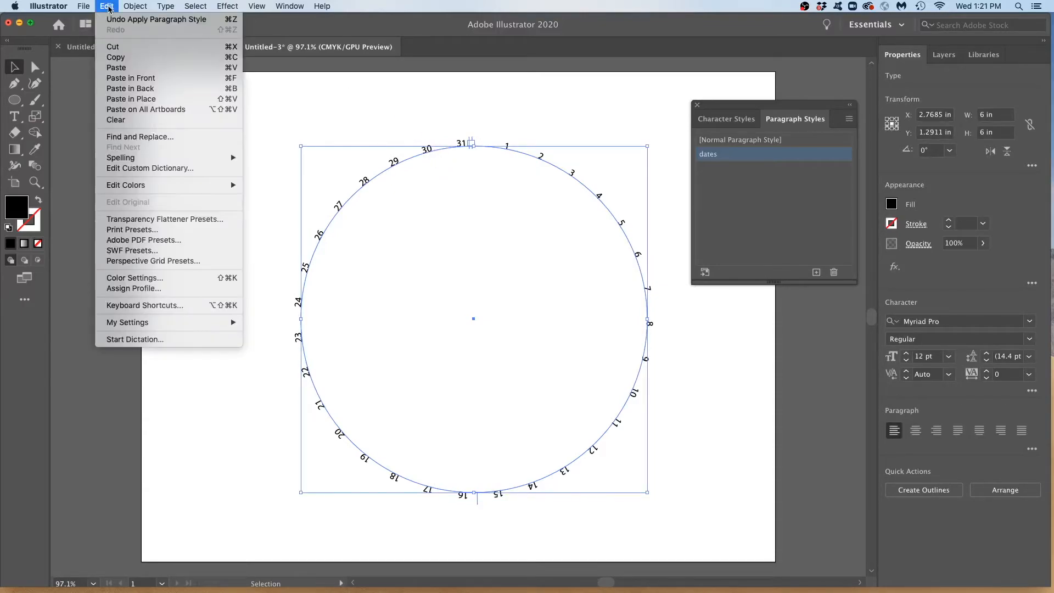
click(133, 98)
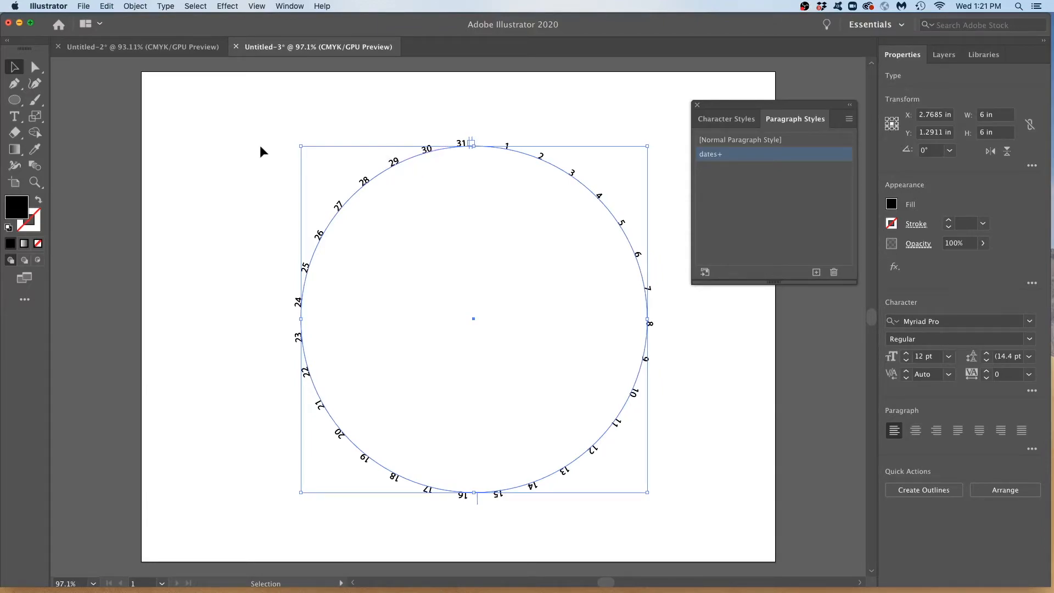
Scale the duplicated circle of numbers uniformly to 112% with strokes and effects scaled too
double_click(35, 117)
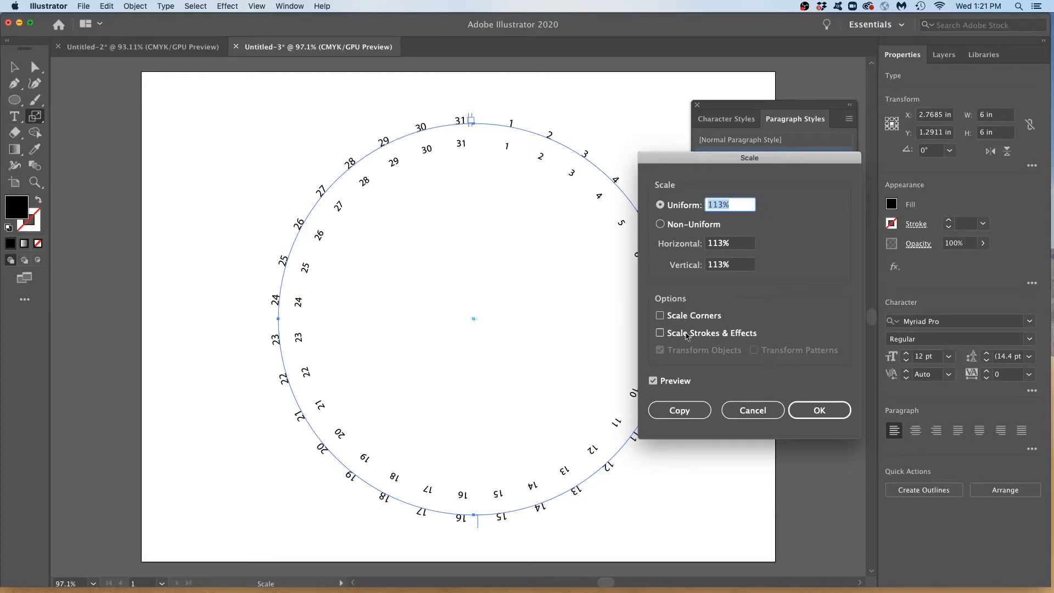
click(661, 333)
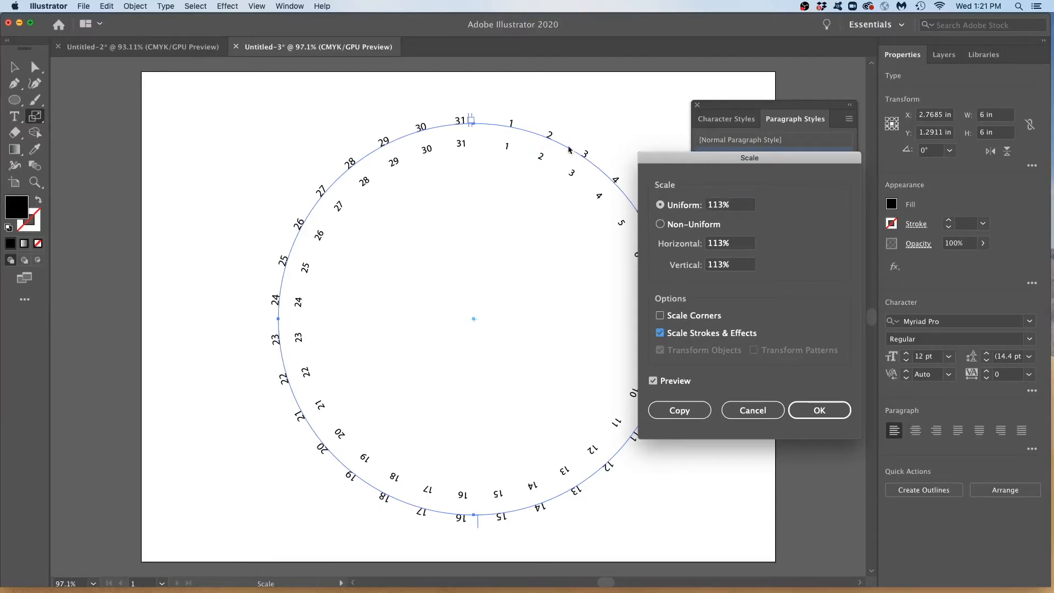
drag(679, 165, 727, 144)
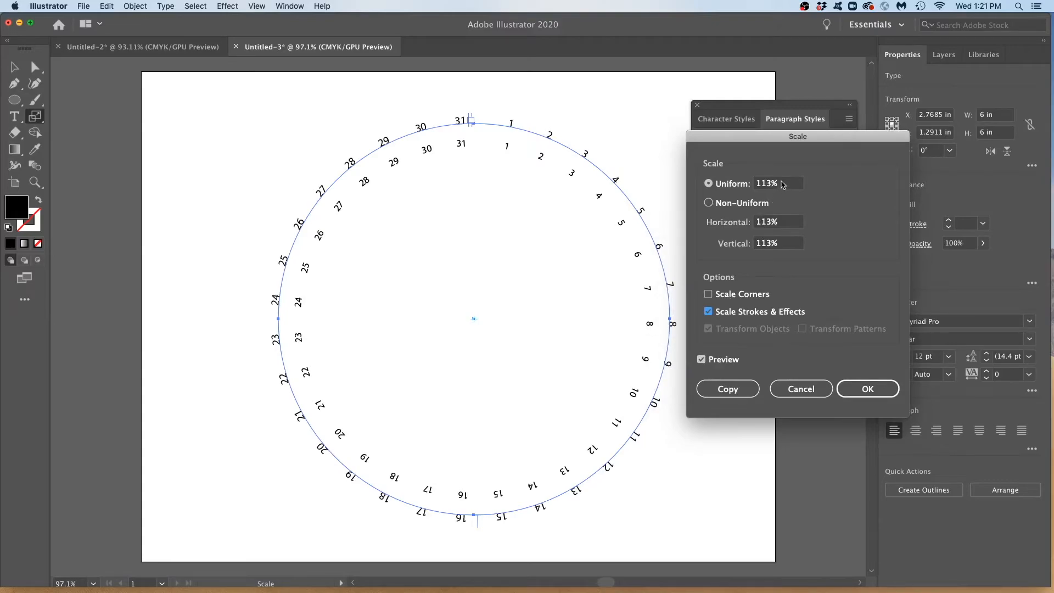
click(783, 184)
key(Down)
key(Down)
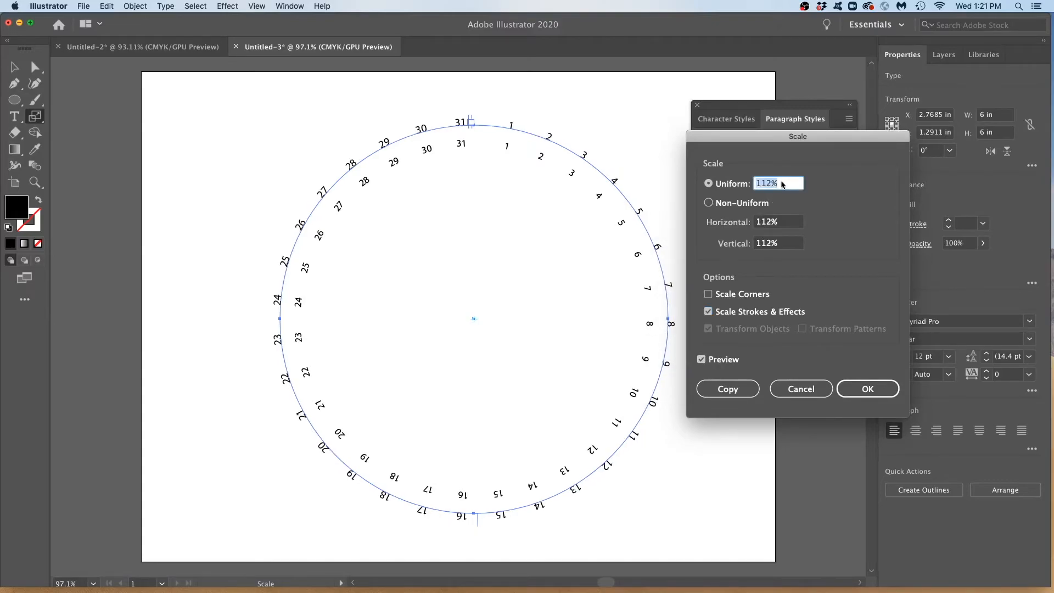
key(Down)
key(Up)
key(Up)
key(Up)
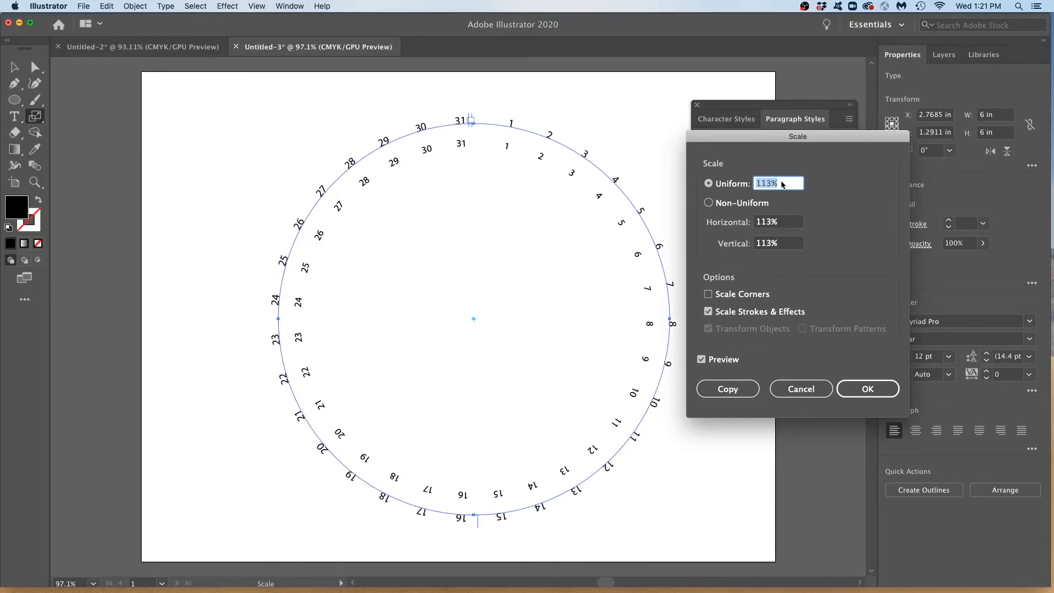
key(Up)
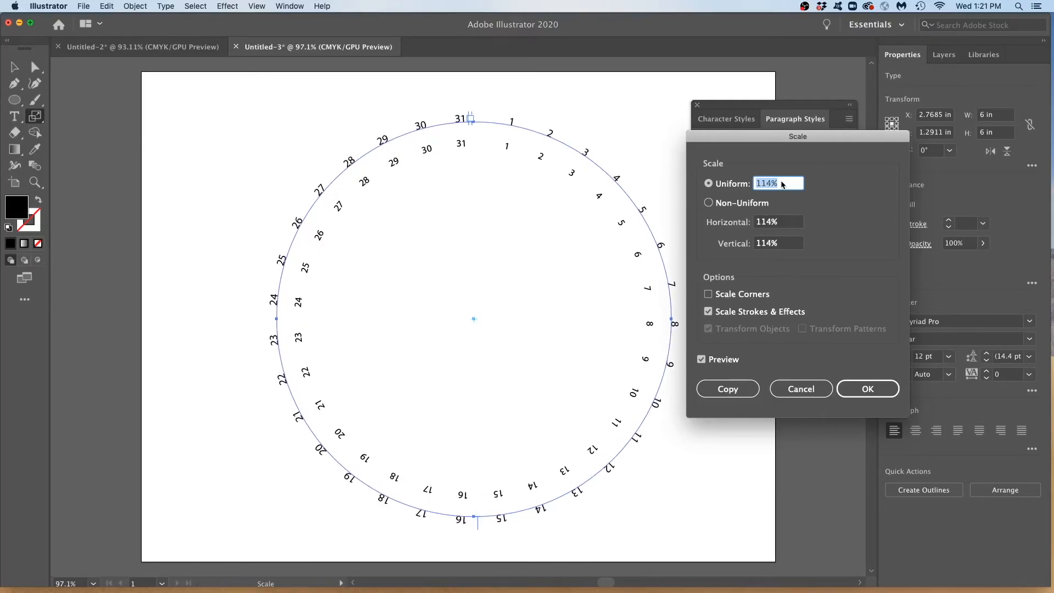
key(Down)
key(Down)
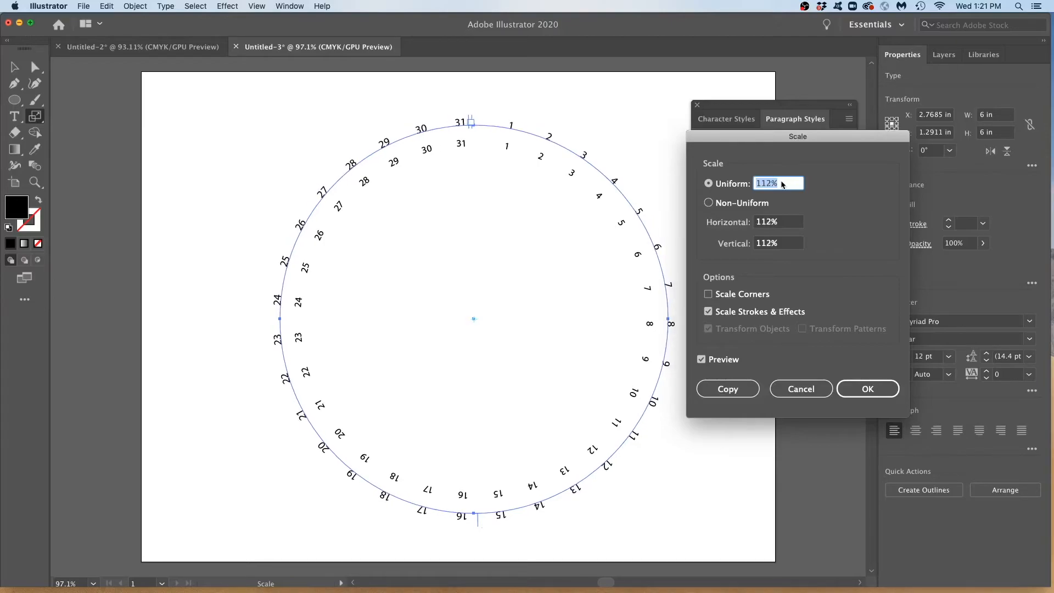
click(877, 390)
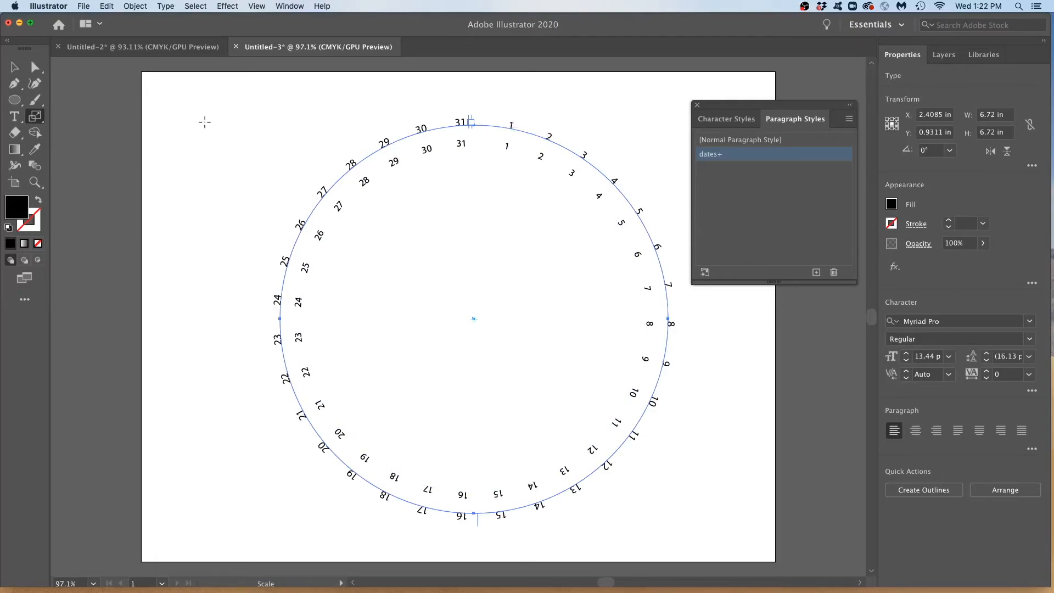
Create a second paragraph style named days from the enlarged outer circle's text
click(816, 272)
double_click(718, 174)
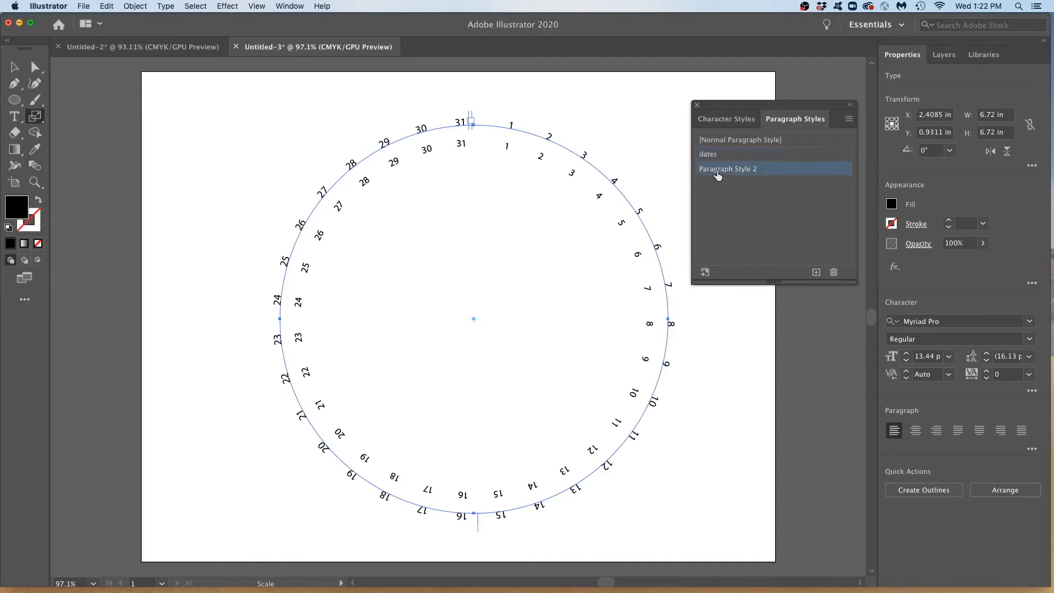
text(days)
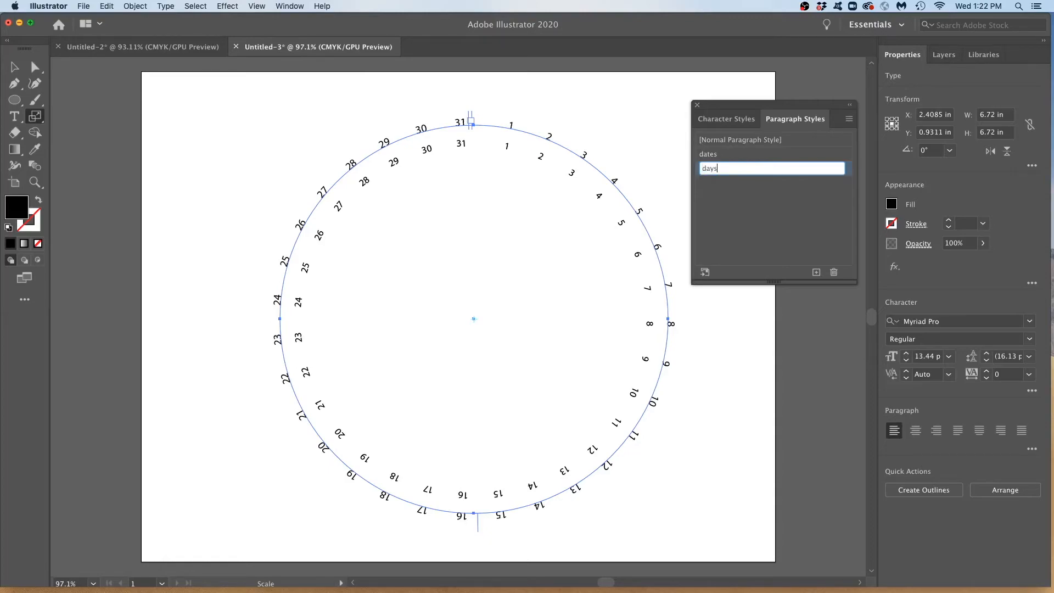
key(Return)
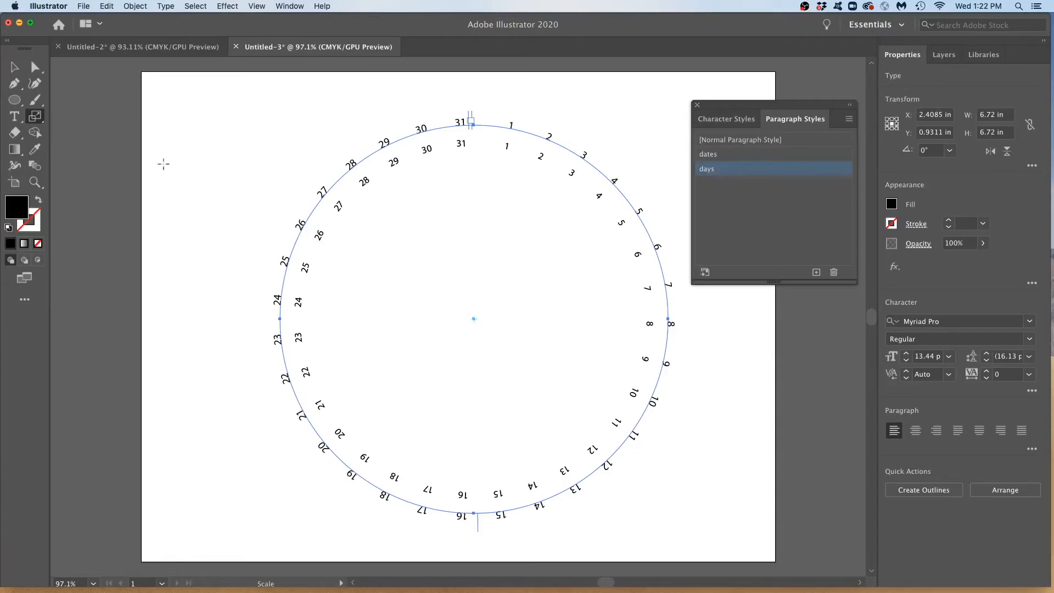
Delete all the numbers on the outer circle, keeping its type path active for text entry
click(14, 116)
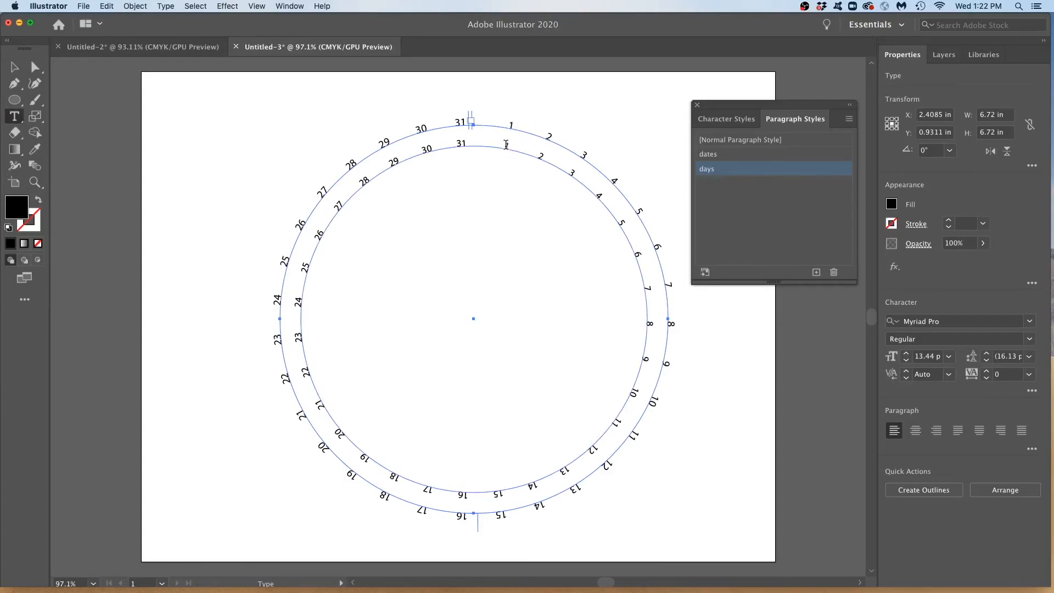
triple_click(509, 123)
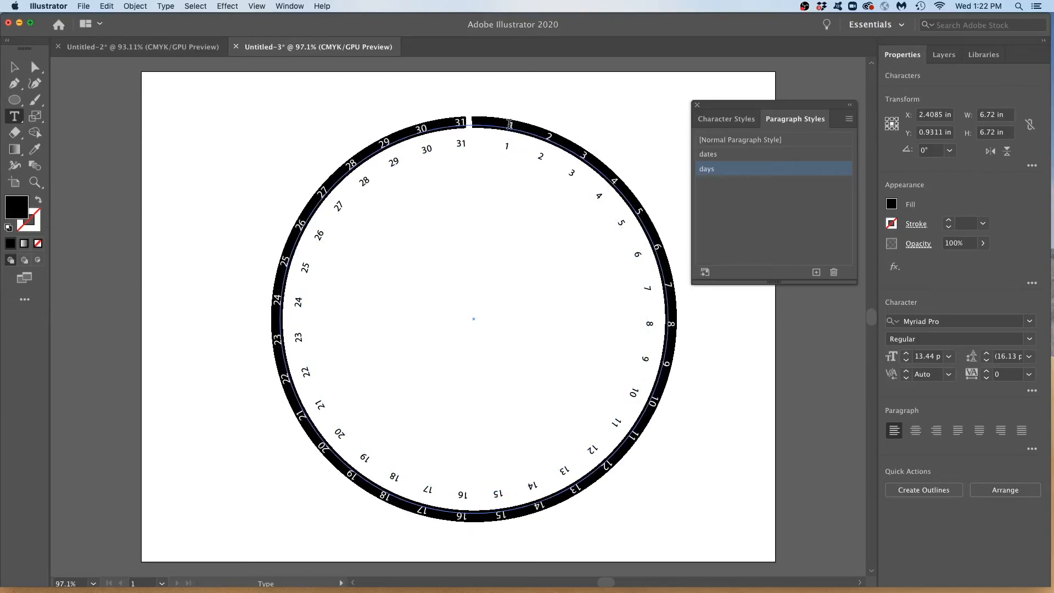
key(BackSpace)
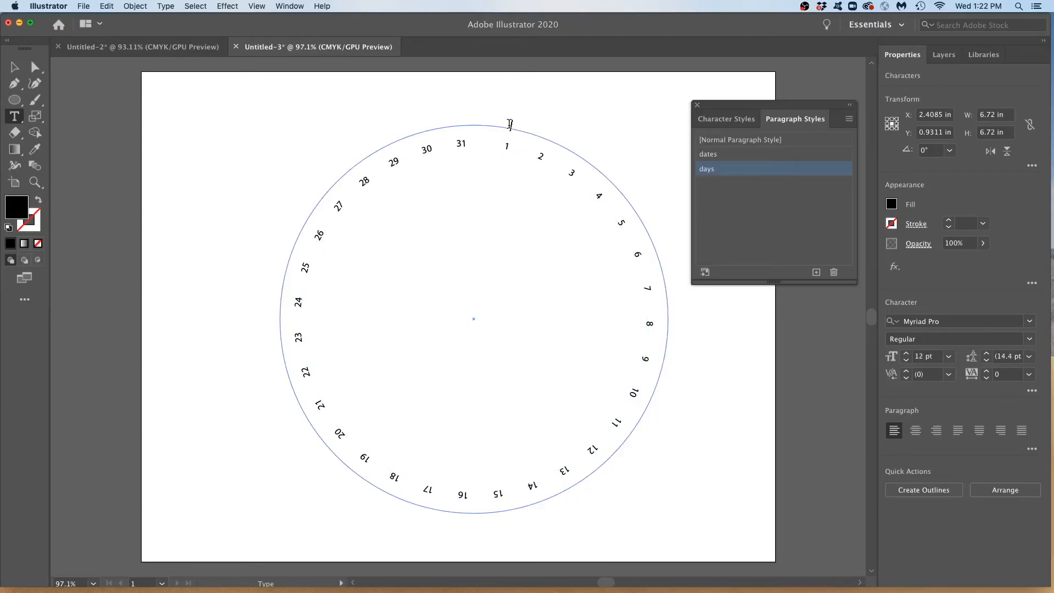
Enter the tab-separated weekday abbreviations SU, MO, TU, WE, TH, FR, SA and SU on the outer circle
text(Su)
key(Tab)
text(MO)
key(Tab)
text(TU)
key(Tab)
text(WE)
key(Tab)
text(TH)
key(Tab)
text(FR)
key(Tab)
text(SA)
key(Tab)
text(SU)
key(BackSpace)
text(U)
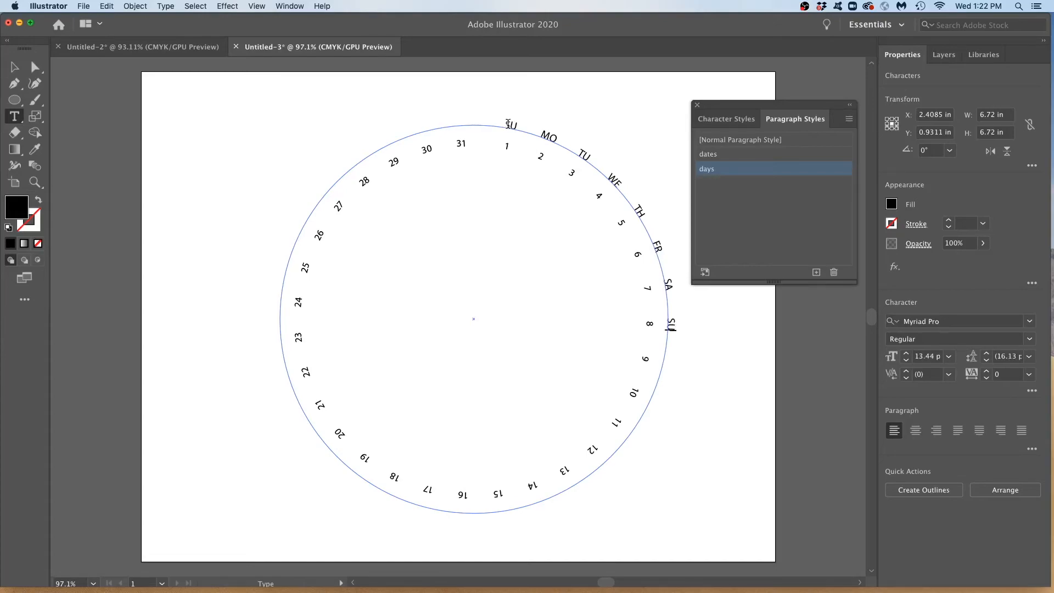
Repeat the tab-separated SU to SA sequence along the outer path until the weekdays fill the whole circle
drag(486, 121, 675, 327)
double_click(673, 306)
text(SU	MO	TU	WE	TH	FR	SA)
text(SU	MO	TU	WE	TH	FR	SA)
text(SU	MO	TU	WE	TH	FR	SA)
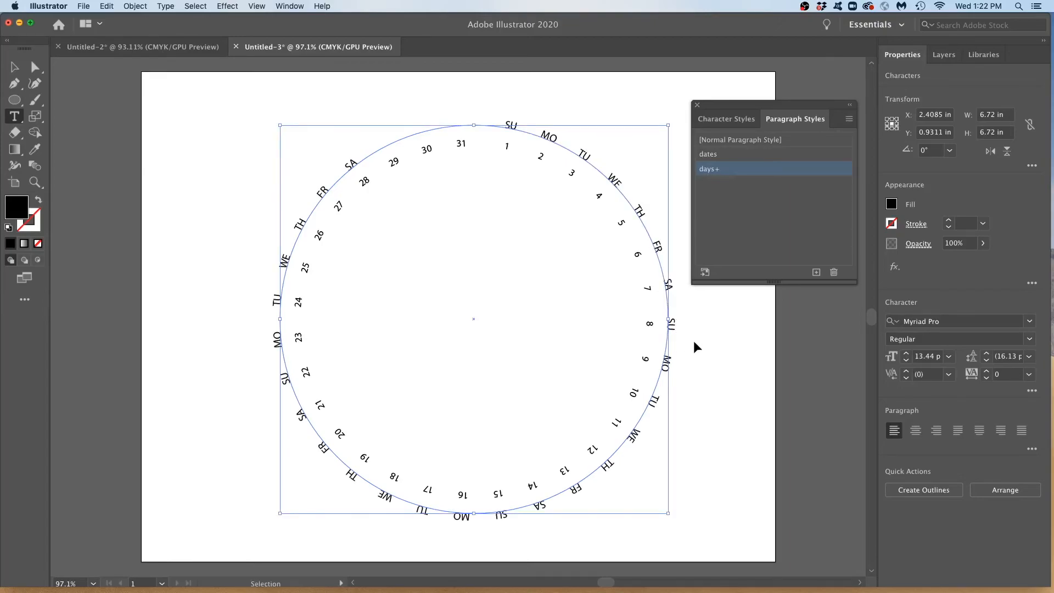
text(SU	MO	TU	WE	TH	FR	SA)
Delete the surplus weekday abbreviations at the end of the outer circle so the last one is TU above 31
click(466, 121)
key(BackSpace)
key(BackSpace)
key(BackSpace)
key(BackSpace)
key(BackSpace)
key(BackSpace)
key(BackSpace)
key(BackSpace)
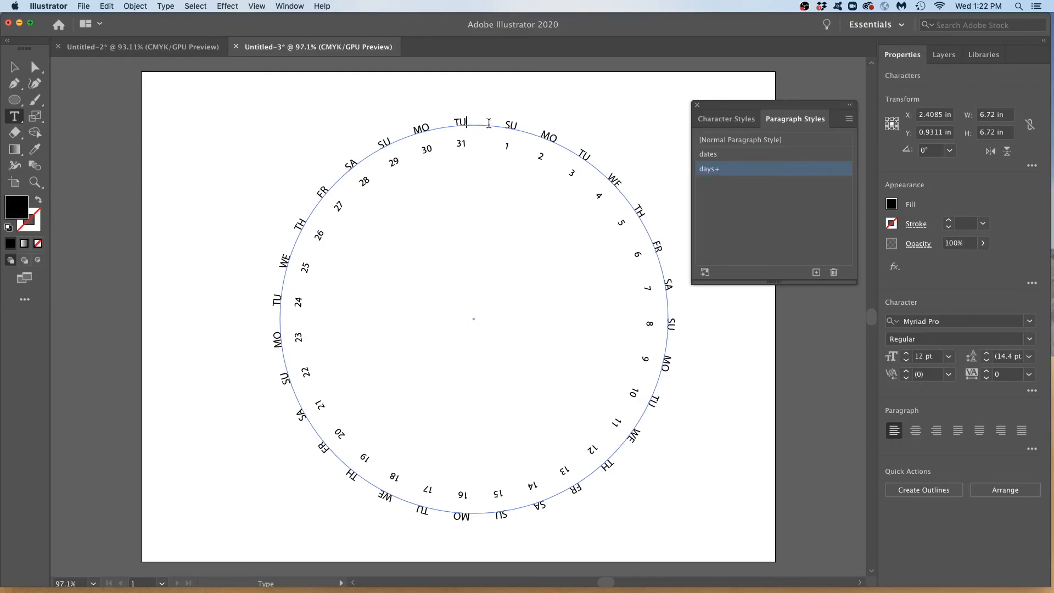
Format all the weekday abbreviations on the outer circle as 9 pt Myriad Pro Bold
click(461, 143)
double_click(461, 143)
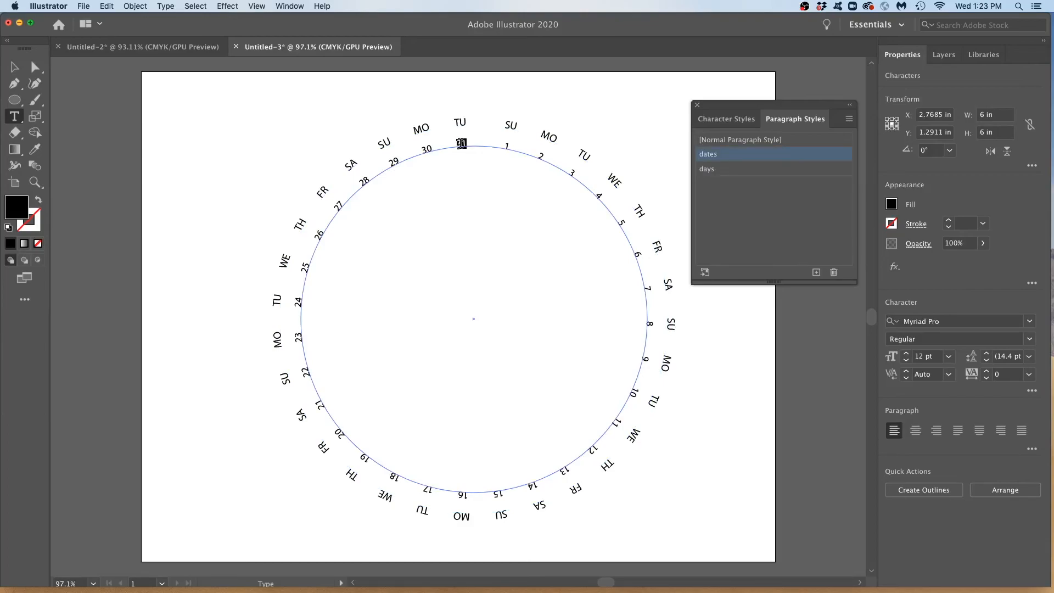
triple_click(460, 121)
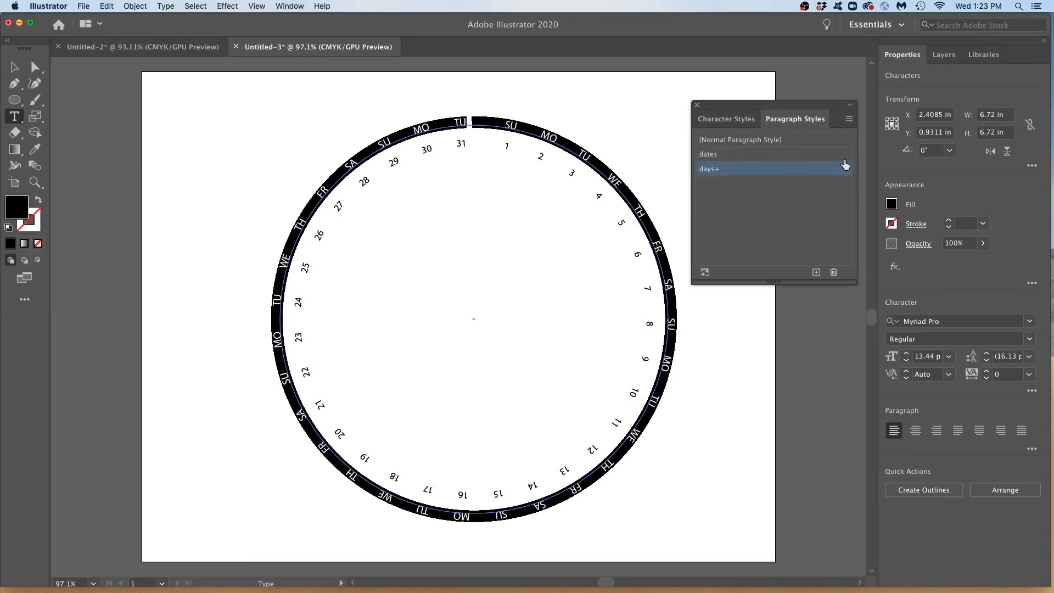
click(907, 362)
click(907, 362)
click(907, 362)
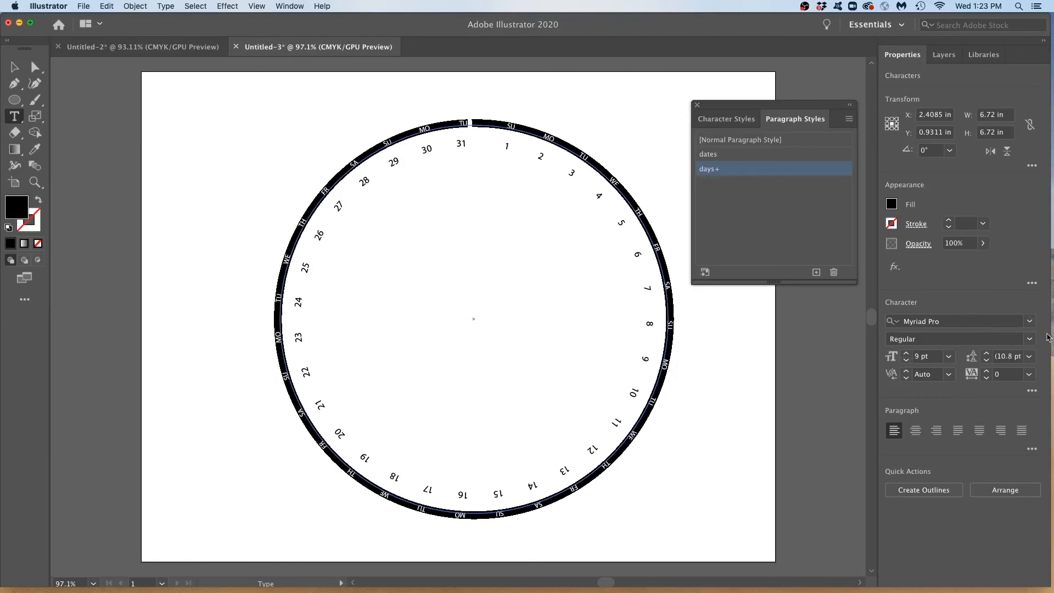
click(1029, 339)
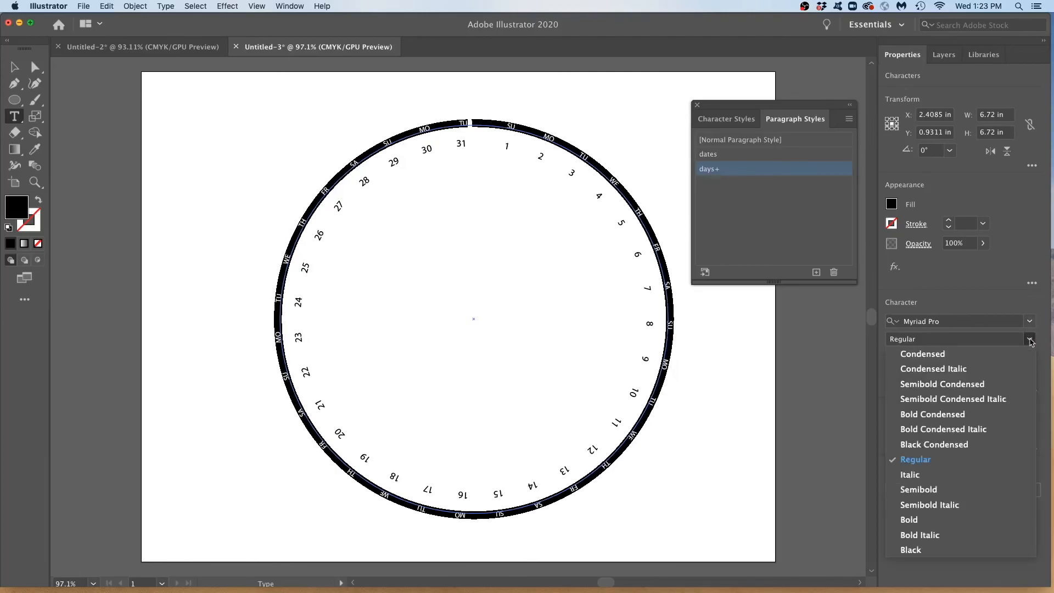
click(944, 522)
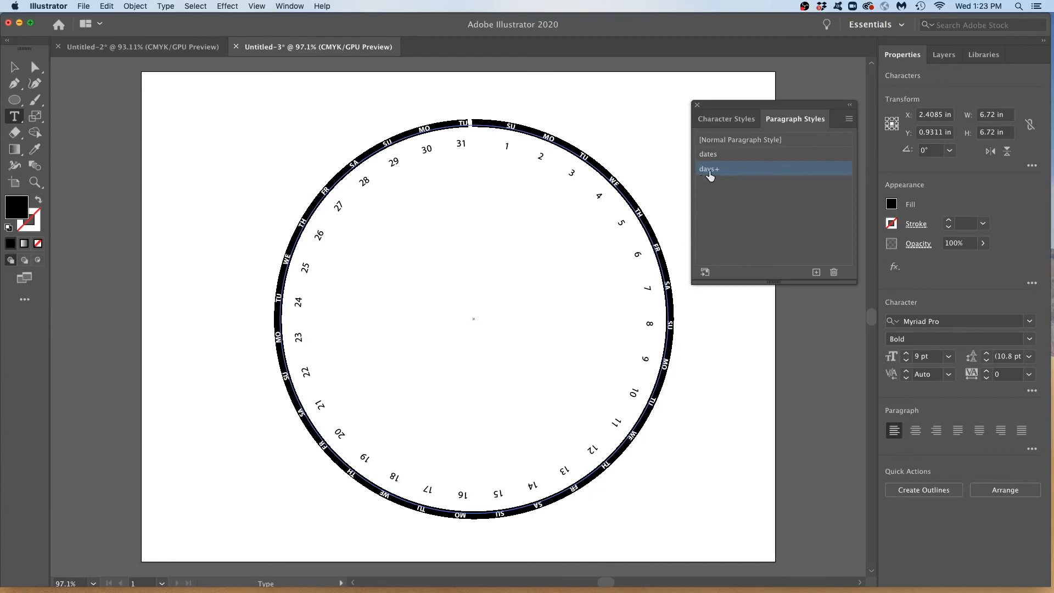
Redefine the days paragraph style from the reformatted MO label on the outer circle
click(848, 118)
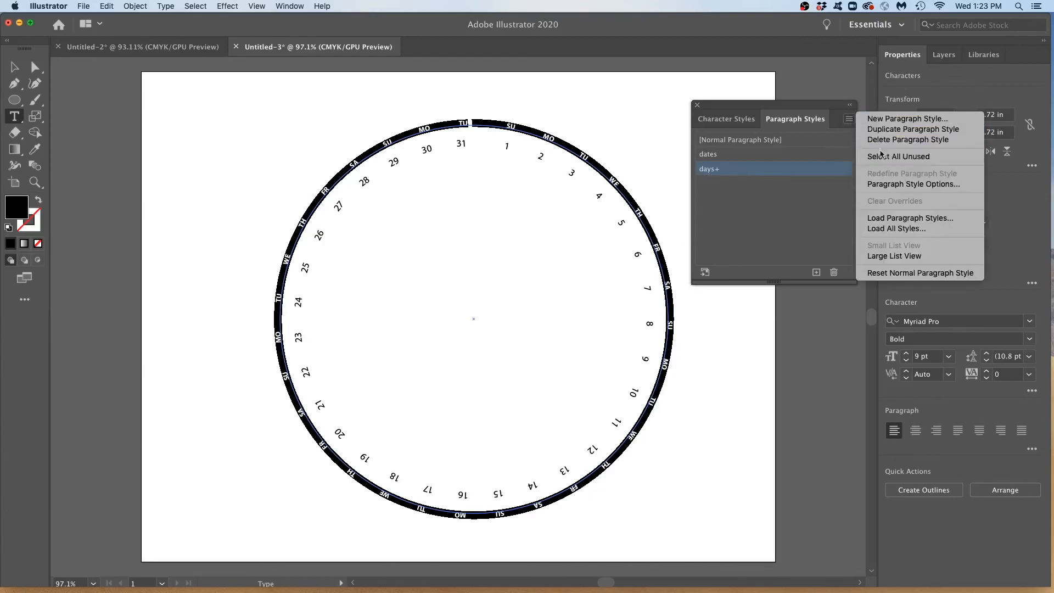
click(543, 135)
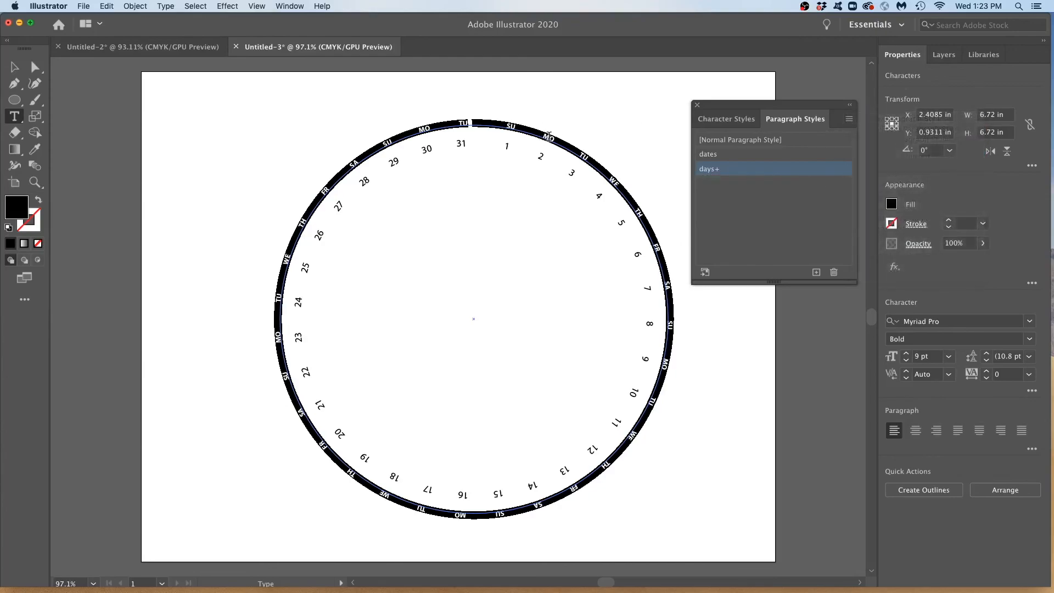
double_click(551, 135)
click(848, 119)
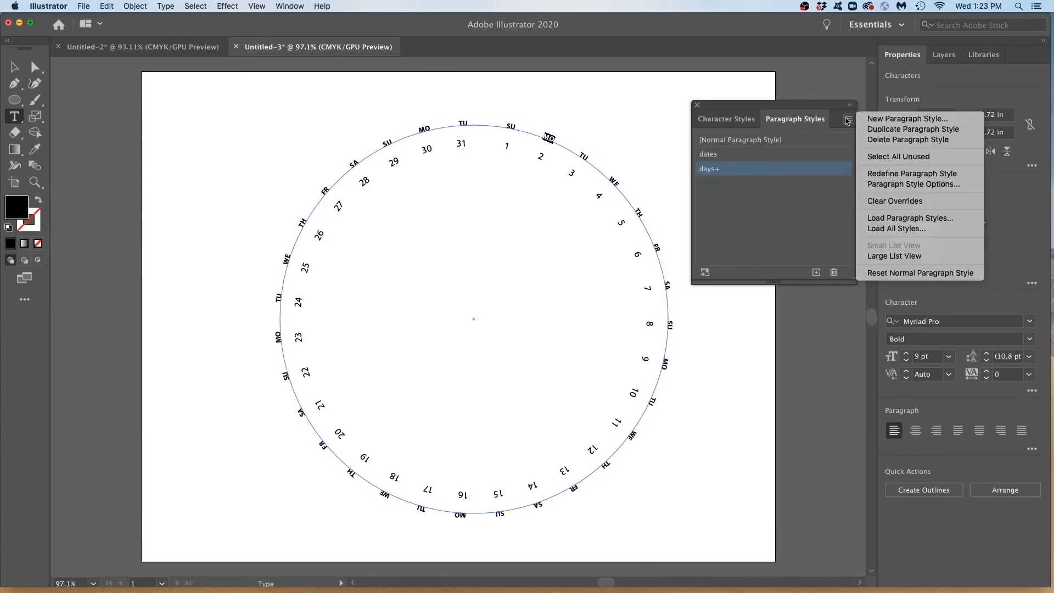
click(886, 173)
Select all the weekday abbreviations and reapply the days paragraph style, clearing its overrides
click(548, 138)
key(super+a)
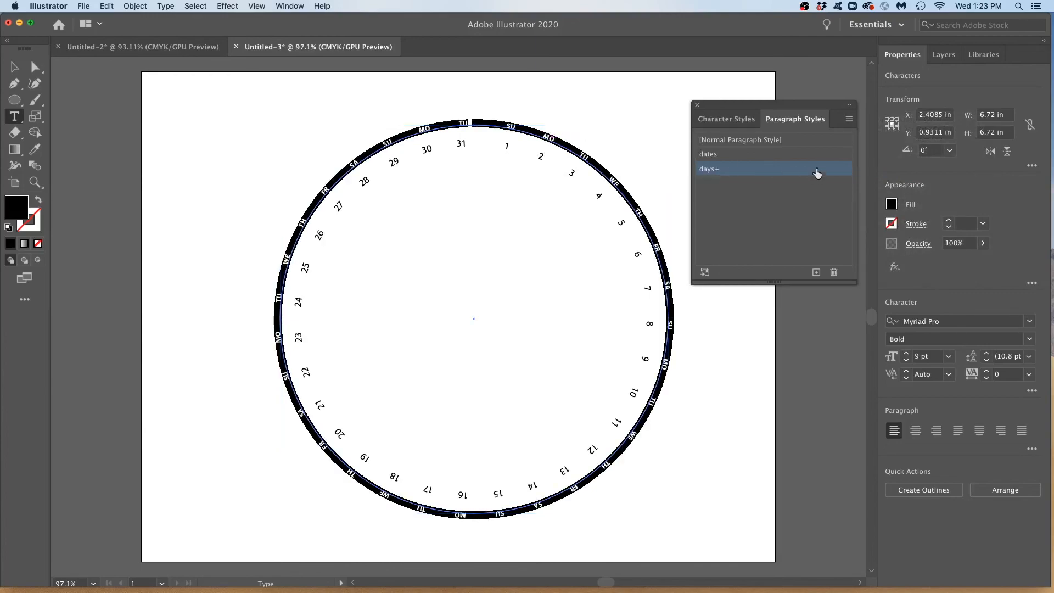
alt+click(799, 174)
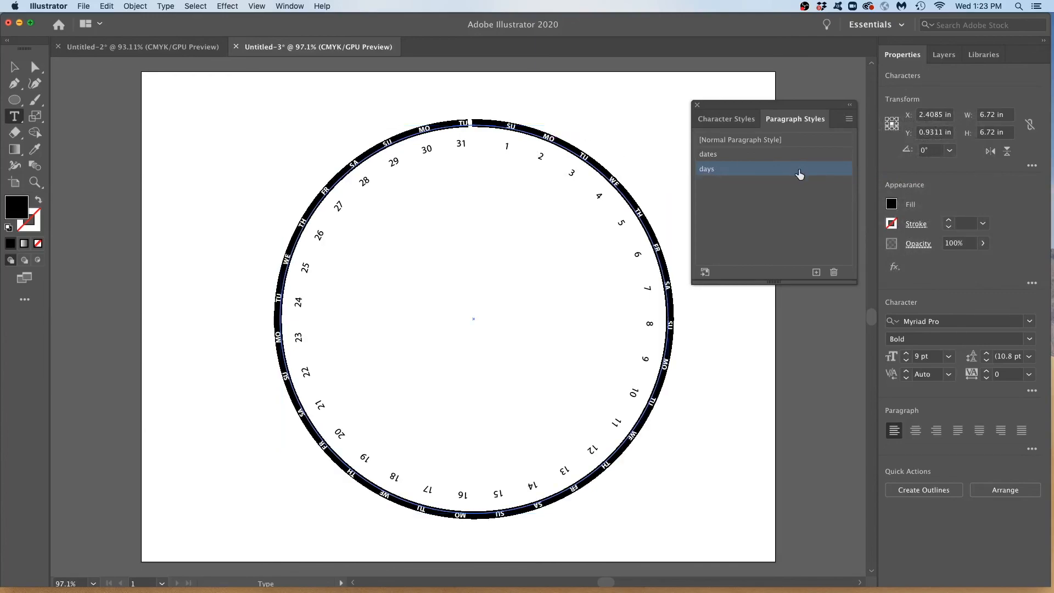